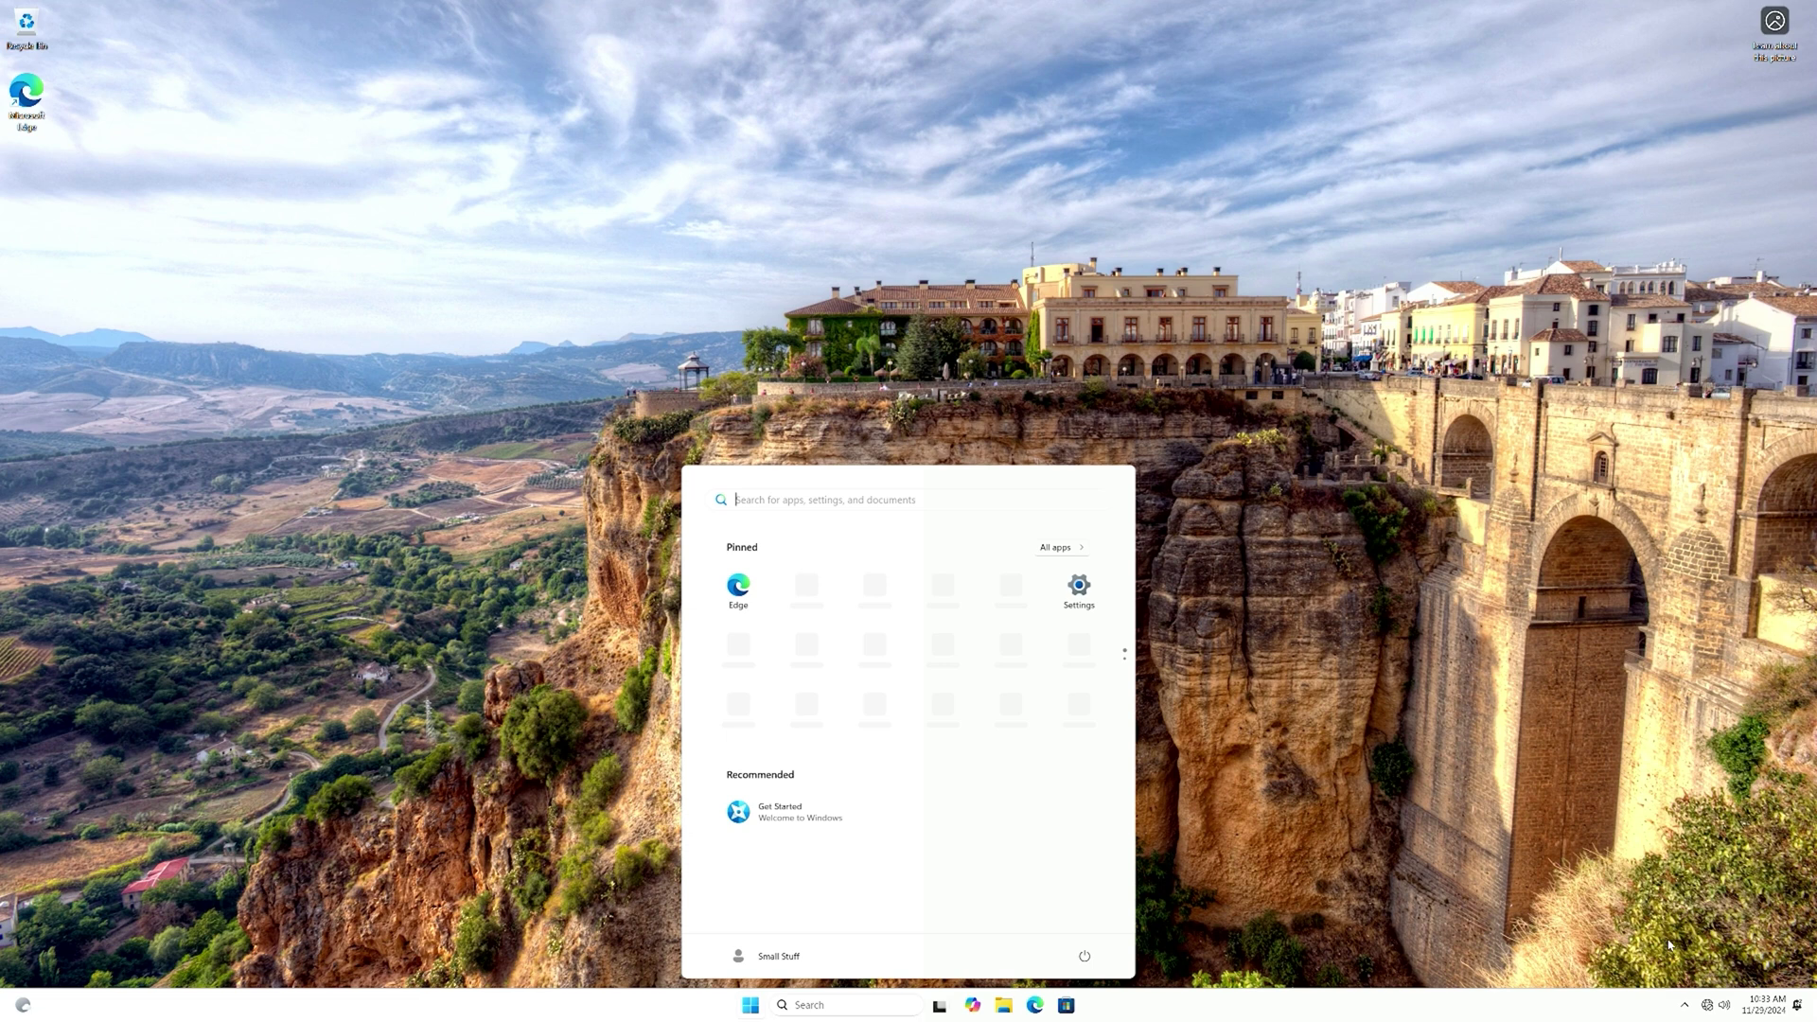
- Dismiss the Start menu and check Quick Settings, which shows the network has no internet access
{"action": "left_click", "coordinate": [1571, 764]}
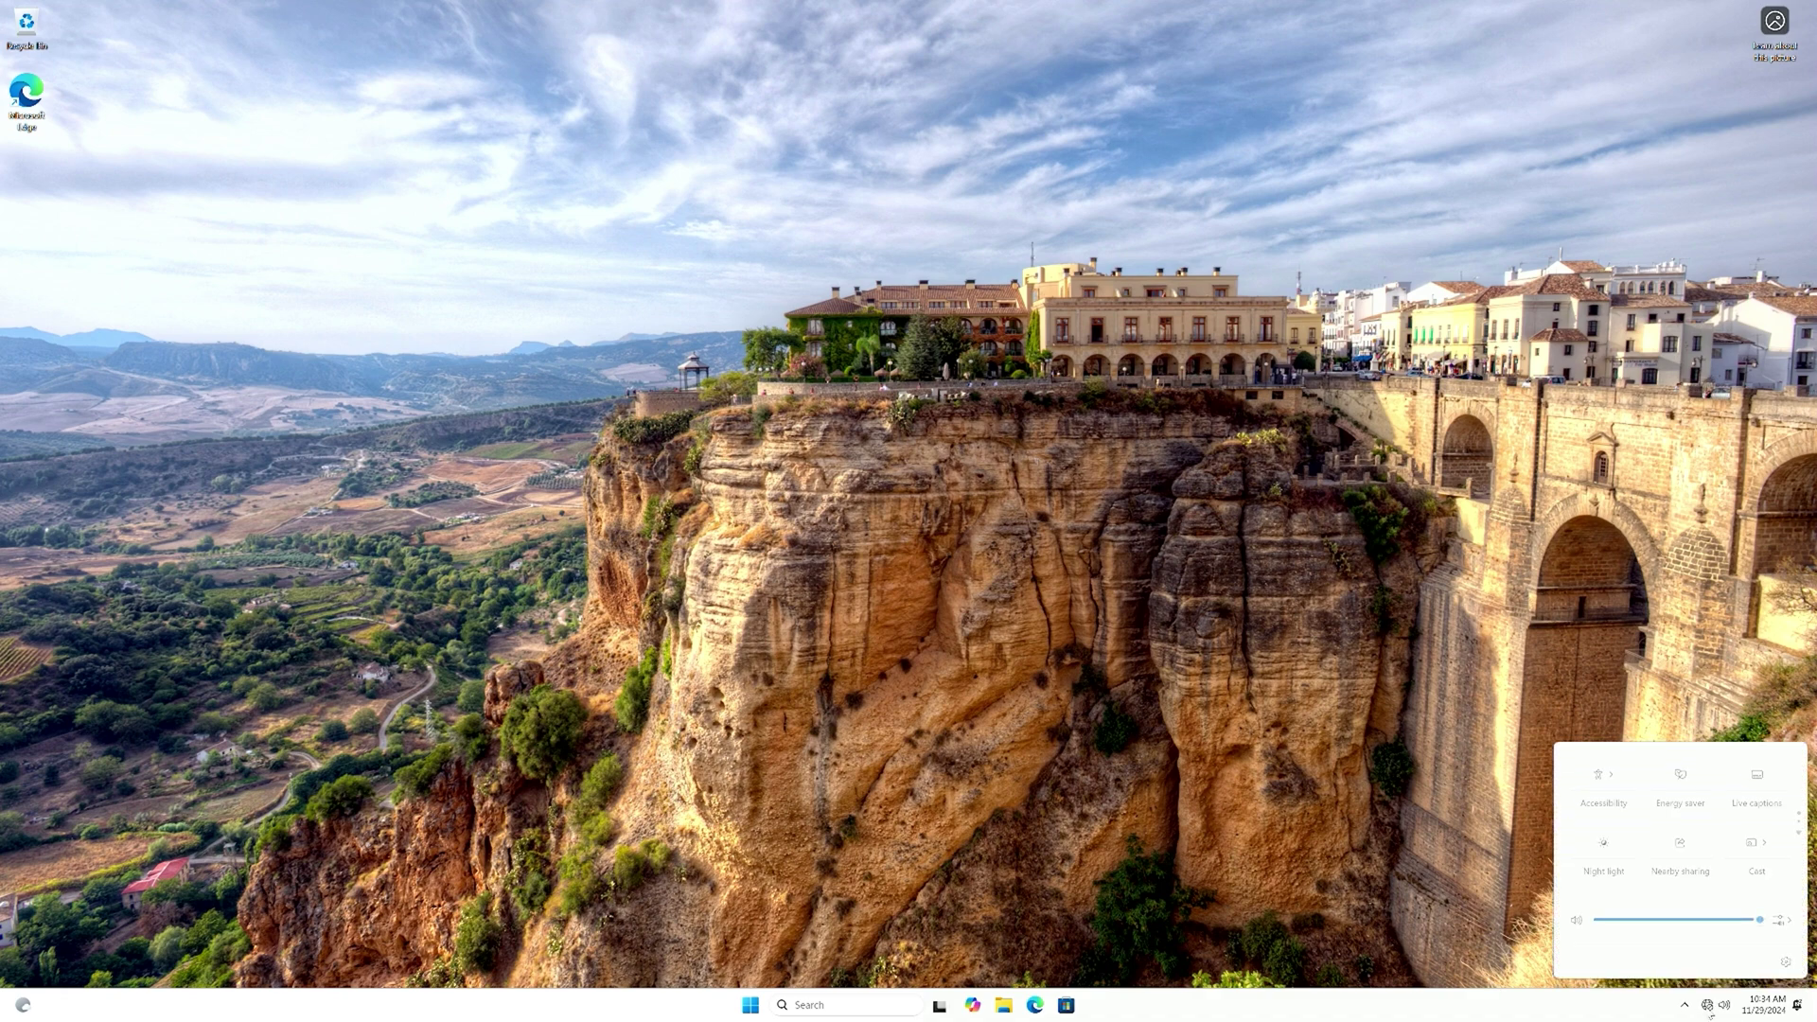
{"action": "left_click", "coordinate": [1709, 1006]}
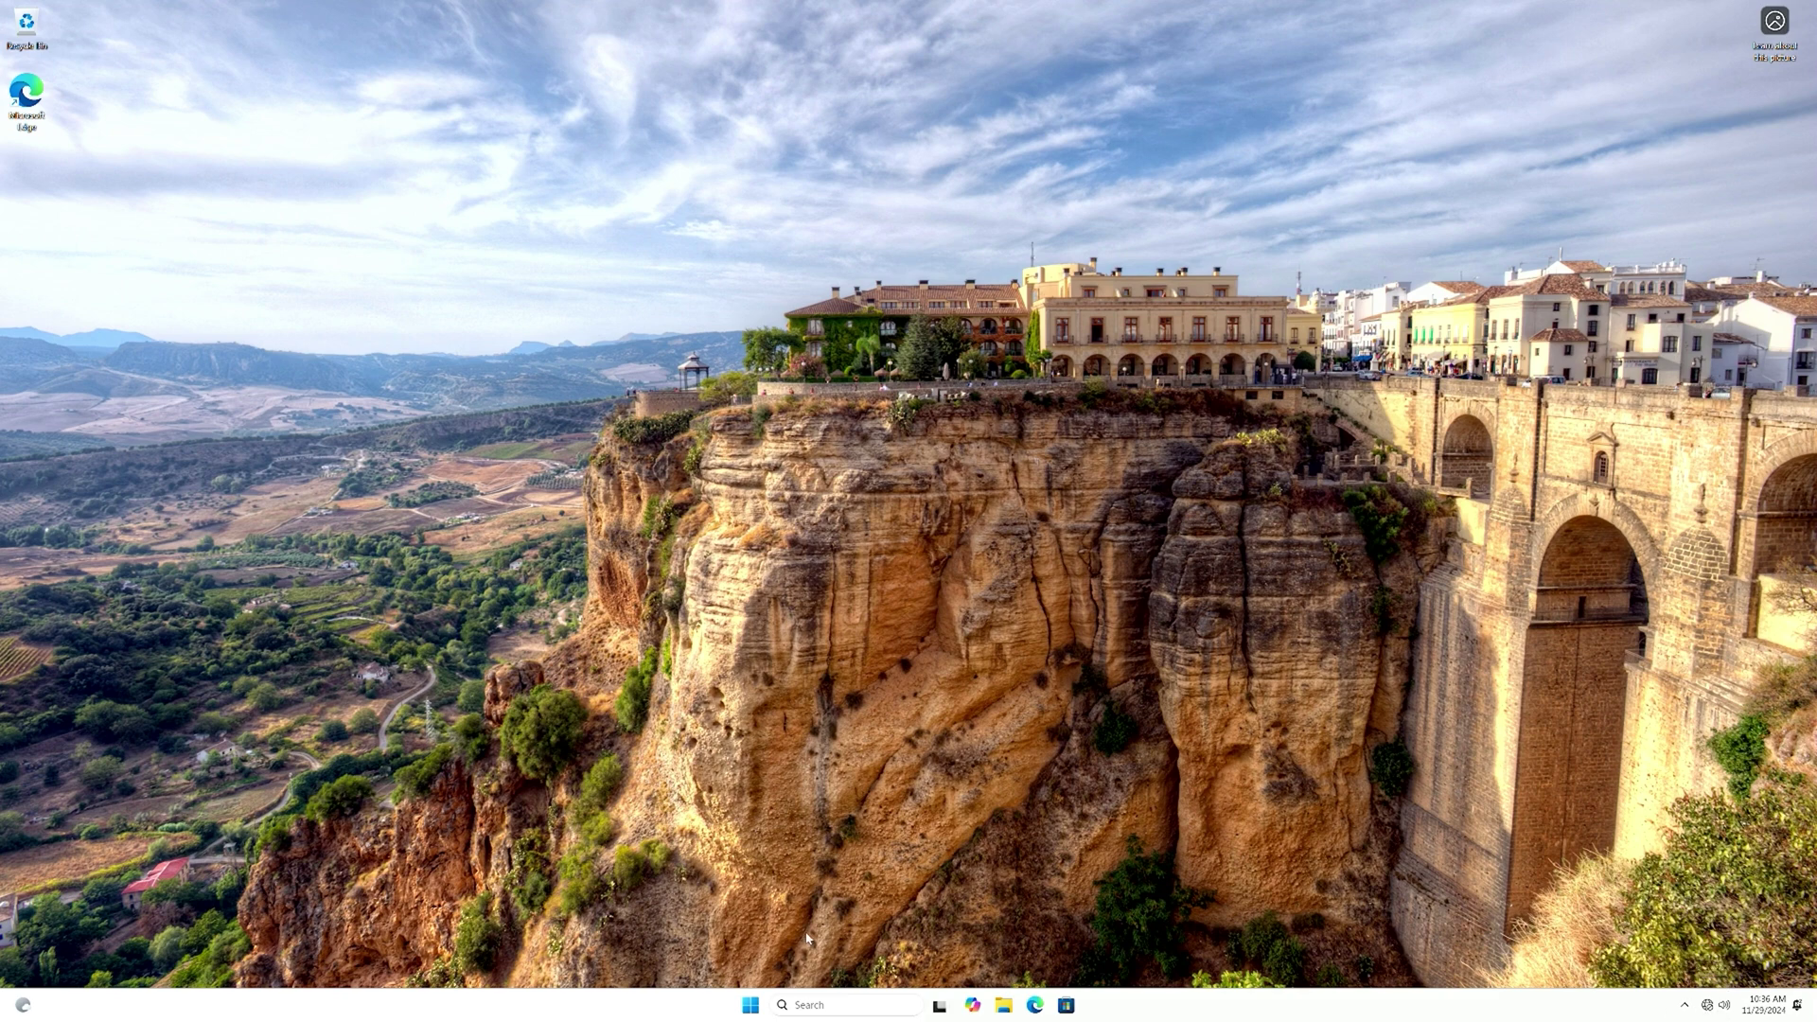
- Open Device Manager enlarged to show Other devices, including driverless Ethernet and Network Controllers
{"action": "right_click", "coordinate": [757, 1008]}
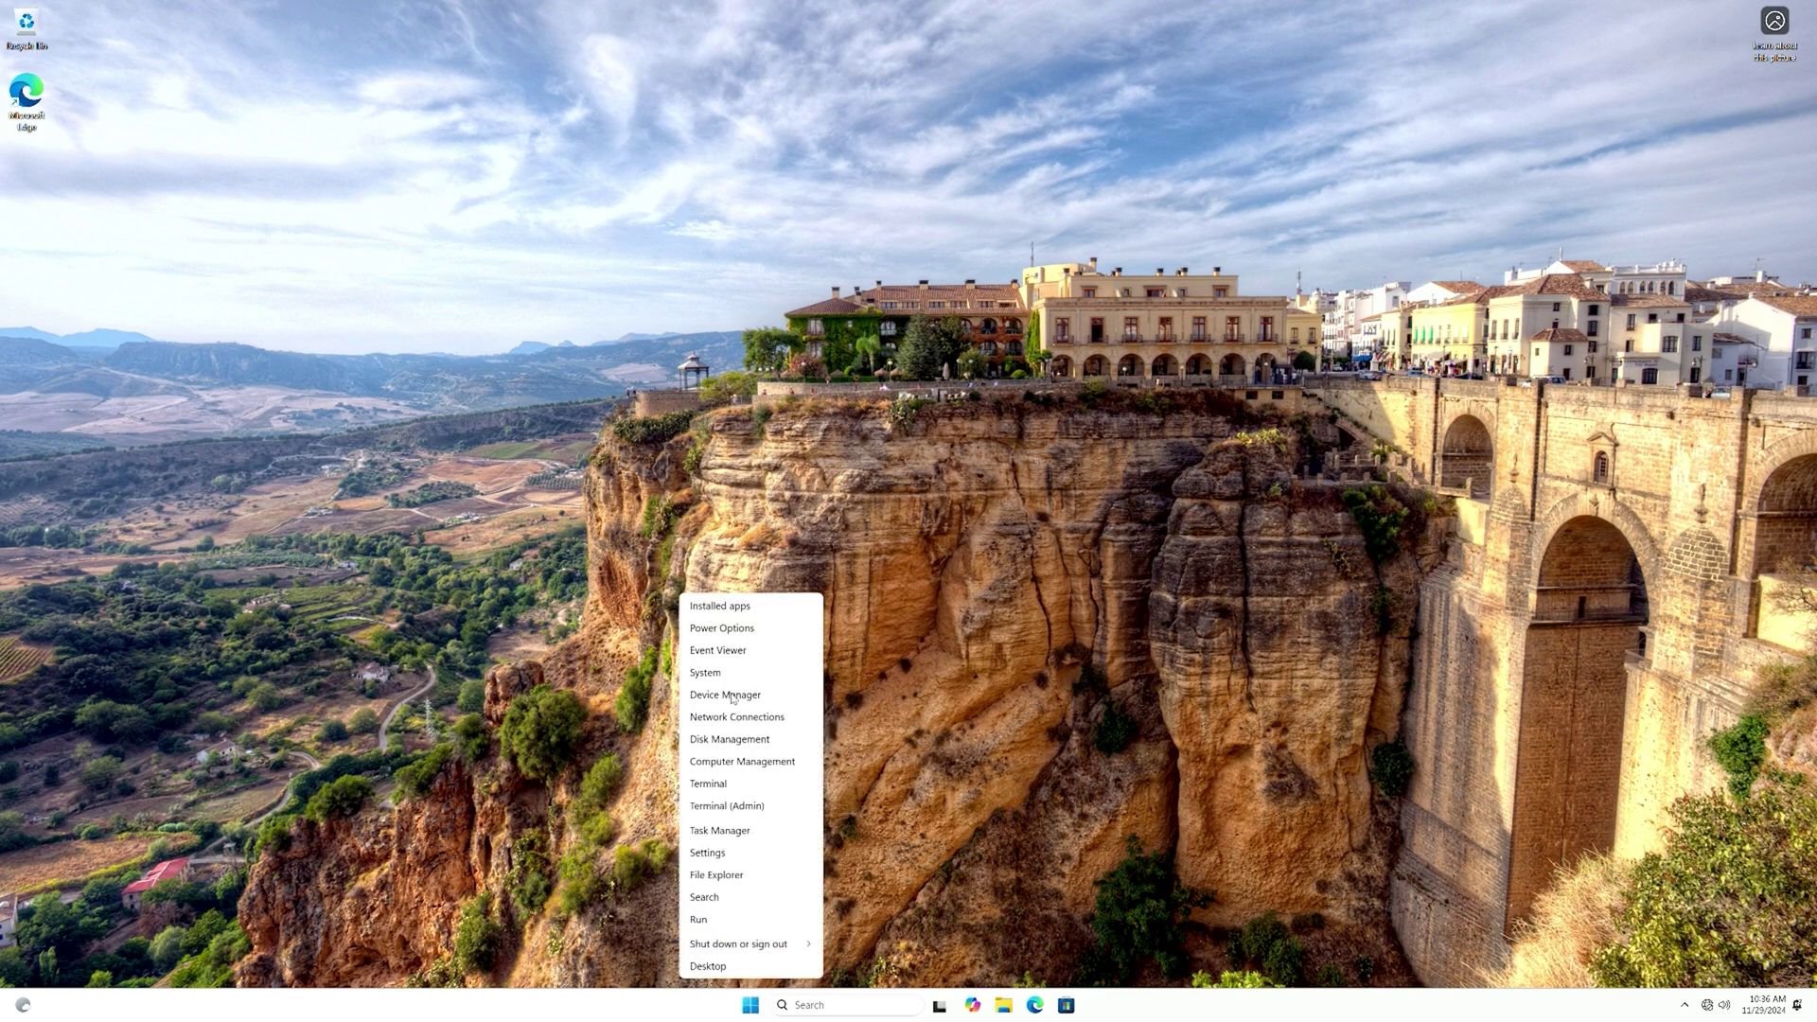
{"action": "left_click", "coordinate": [725, 695]}
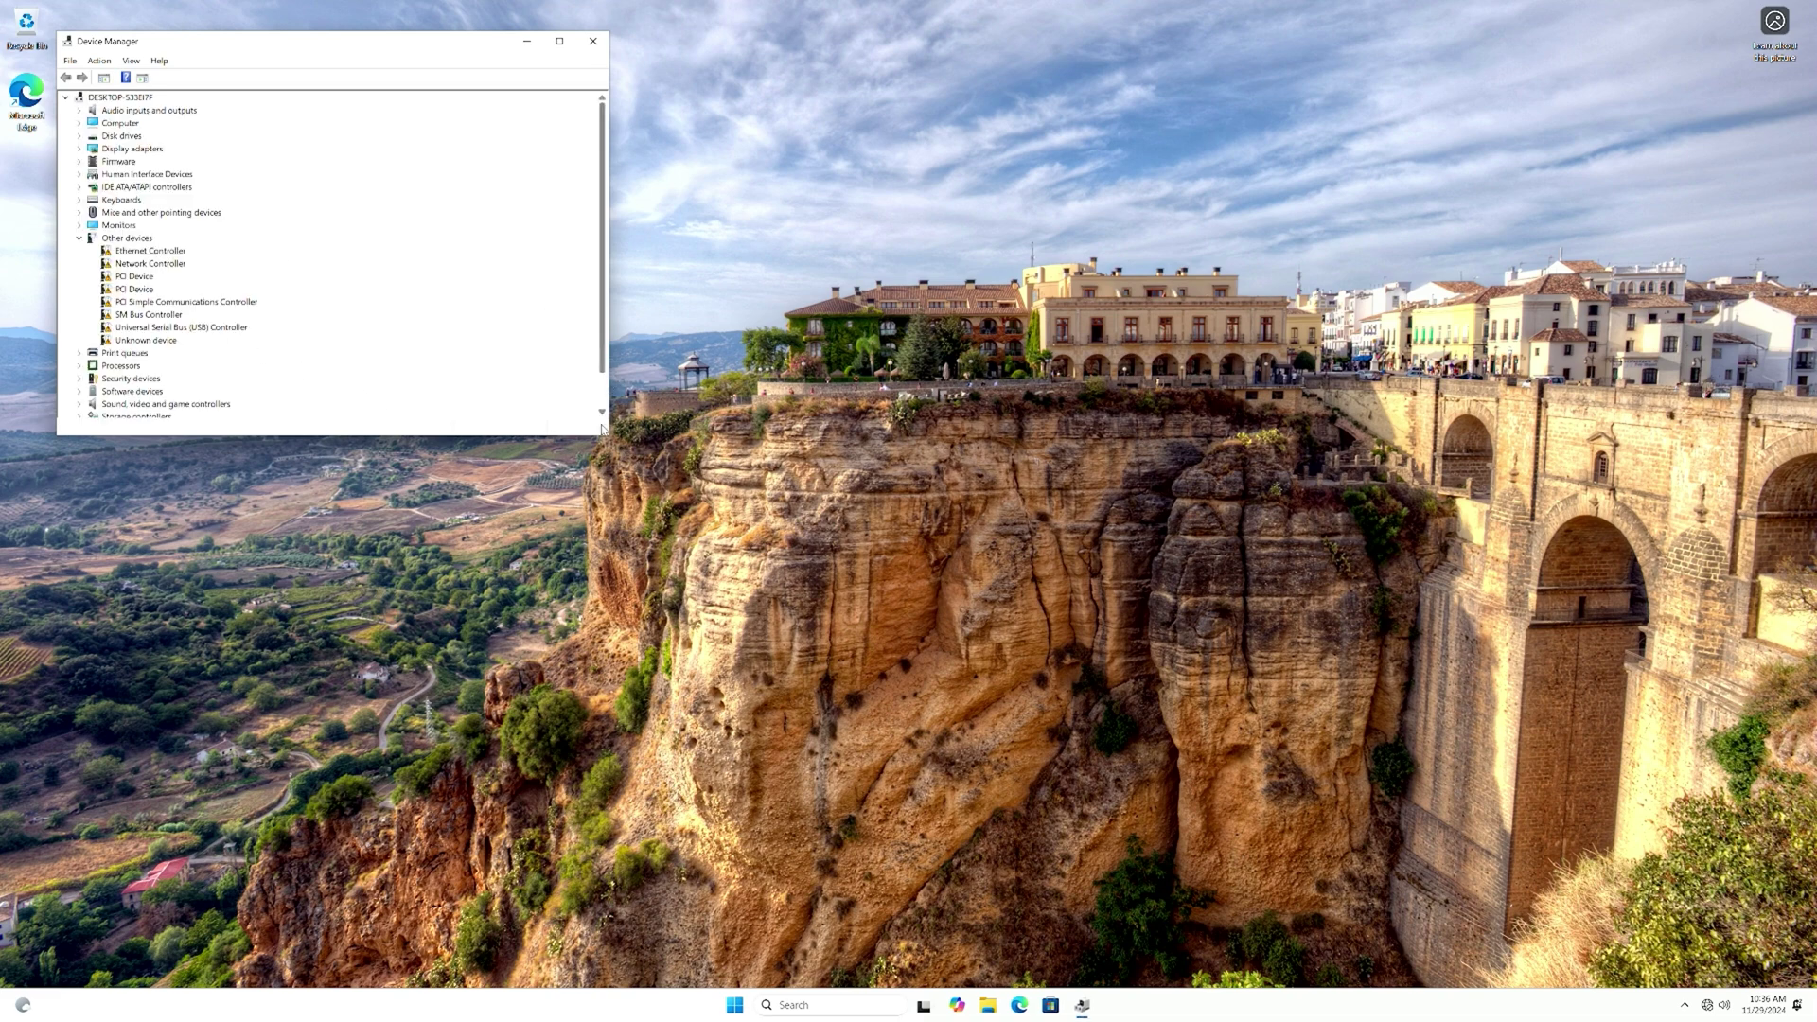
{"action": "left_click_drag", "start_coordinate": [602, 429], "coordinate": [915, 641]}
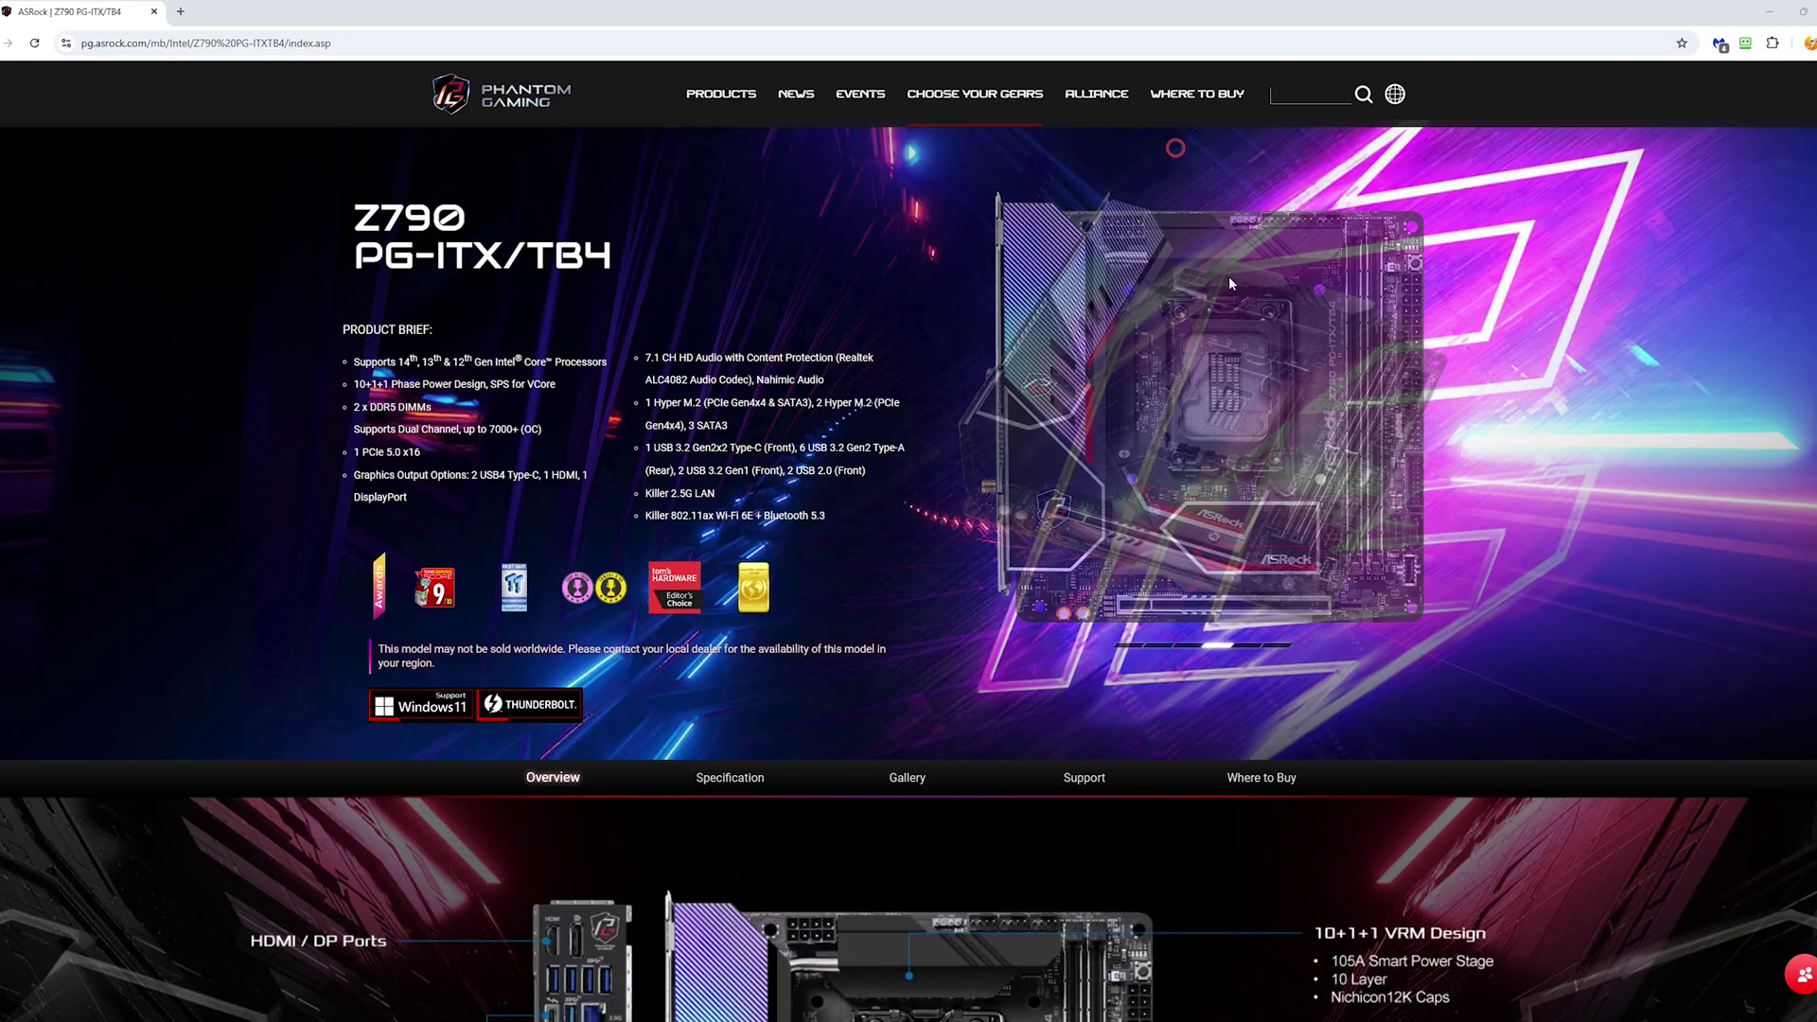
- Go to the Support section of the ASRock Z790 PG-ITX/TB4 product page
{"action": "left_click", "coordinate": [1093, 780]}
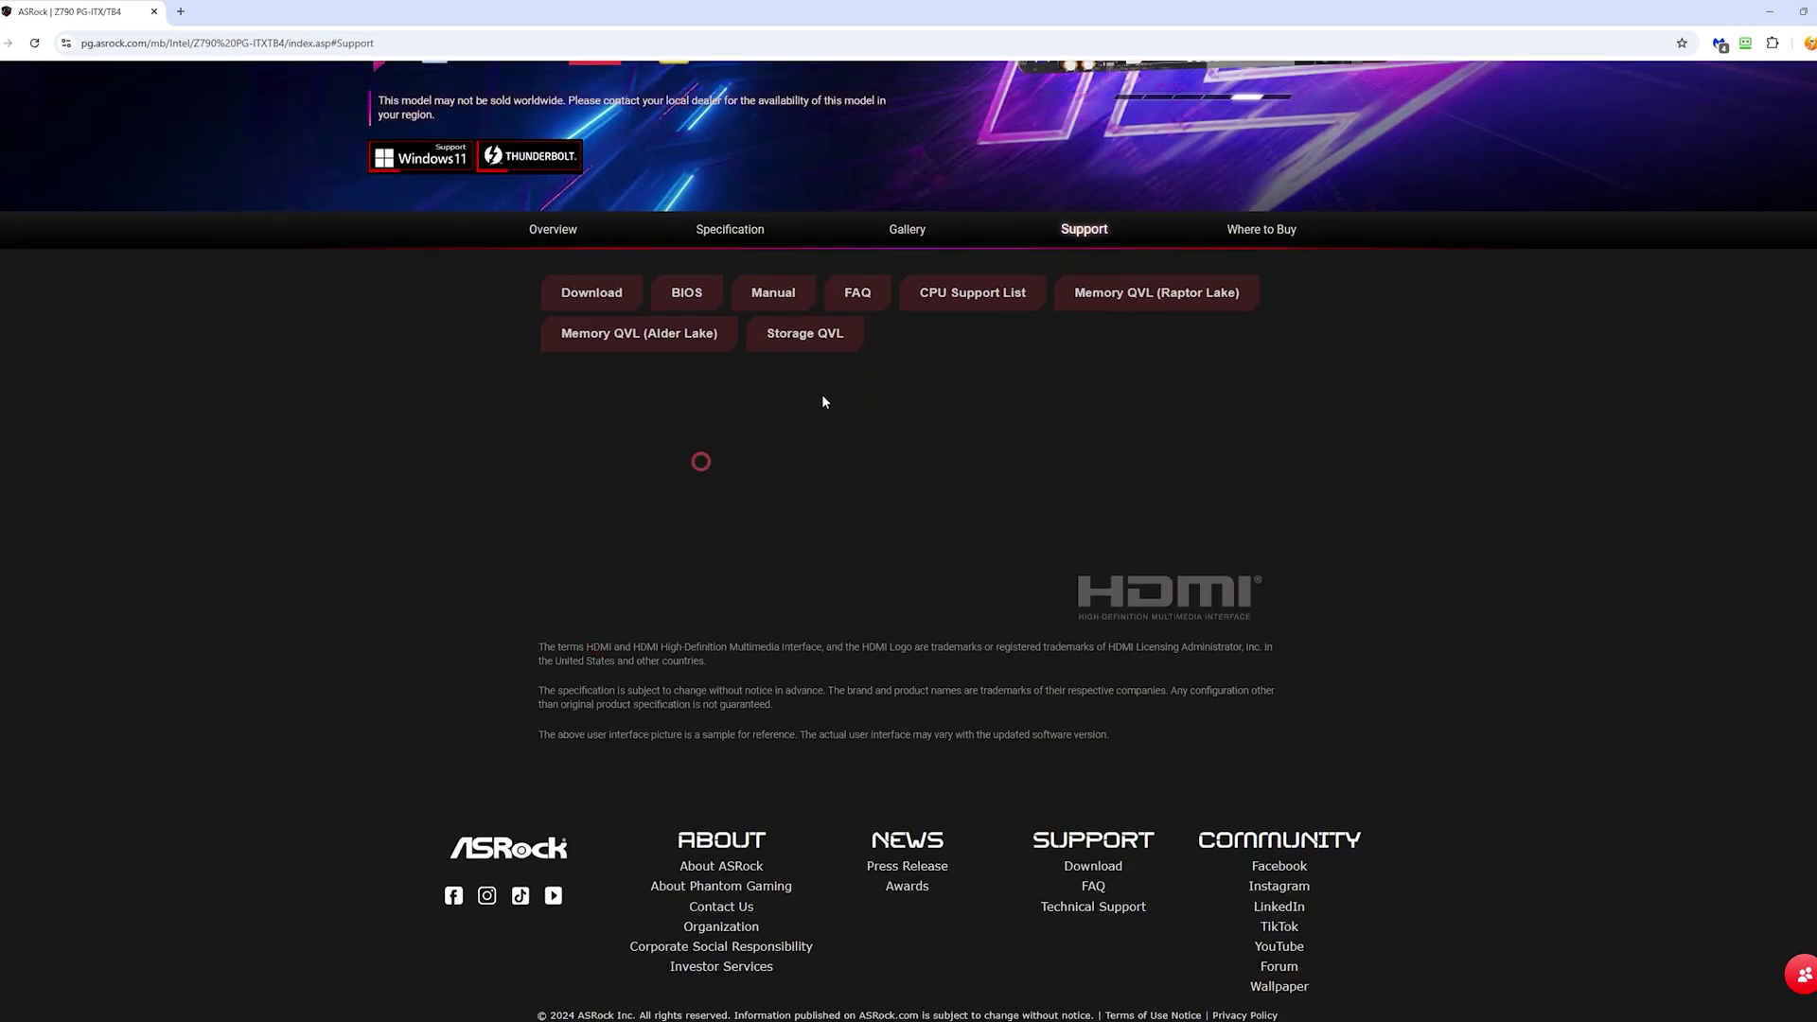
{"action": "left_click", "coordinate": [751, 300]}
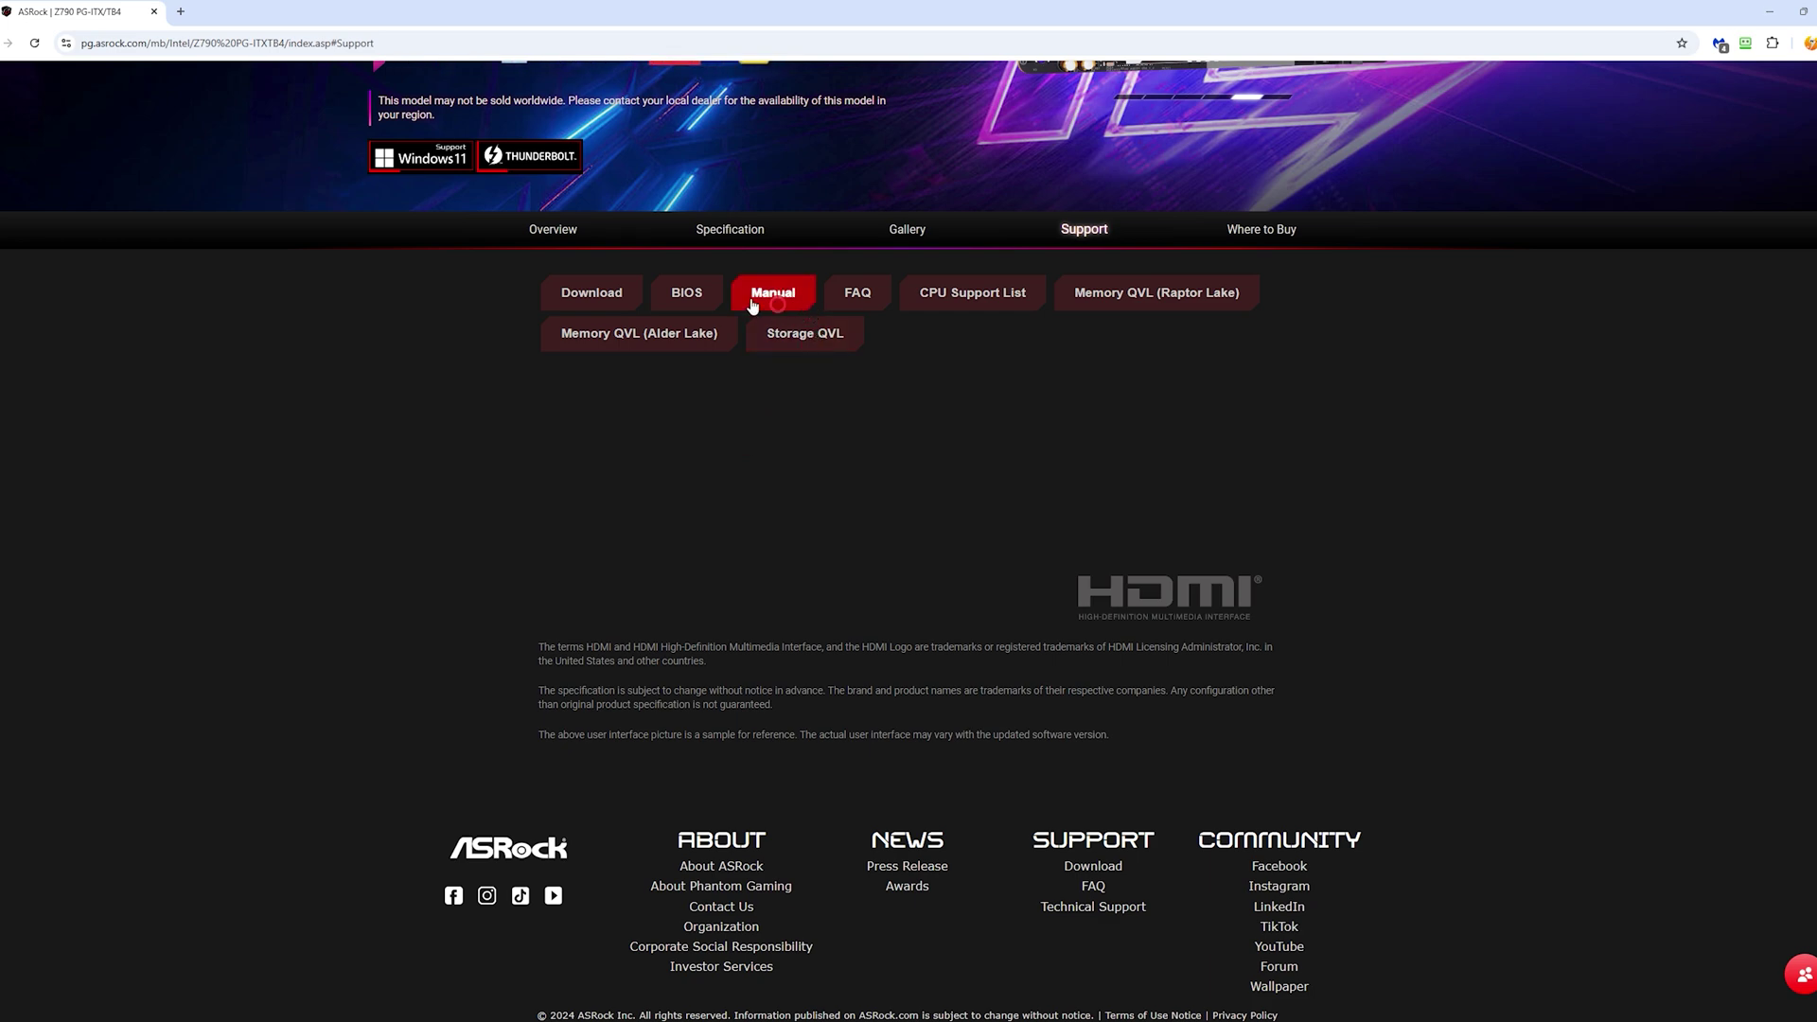
- Browse the Windows 11 64bit driver list and download the Killer WLAN and LAN driver
{"action": "left_click", "coordinate": [605, 298]}
{"action": "scroll", "coordinate": [488, 490], "scroll_direction": "down", "scroll_amount": 2}
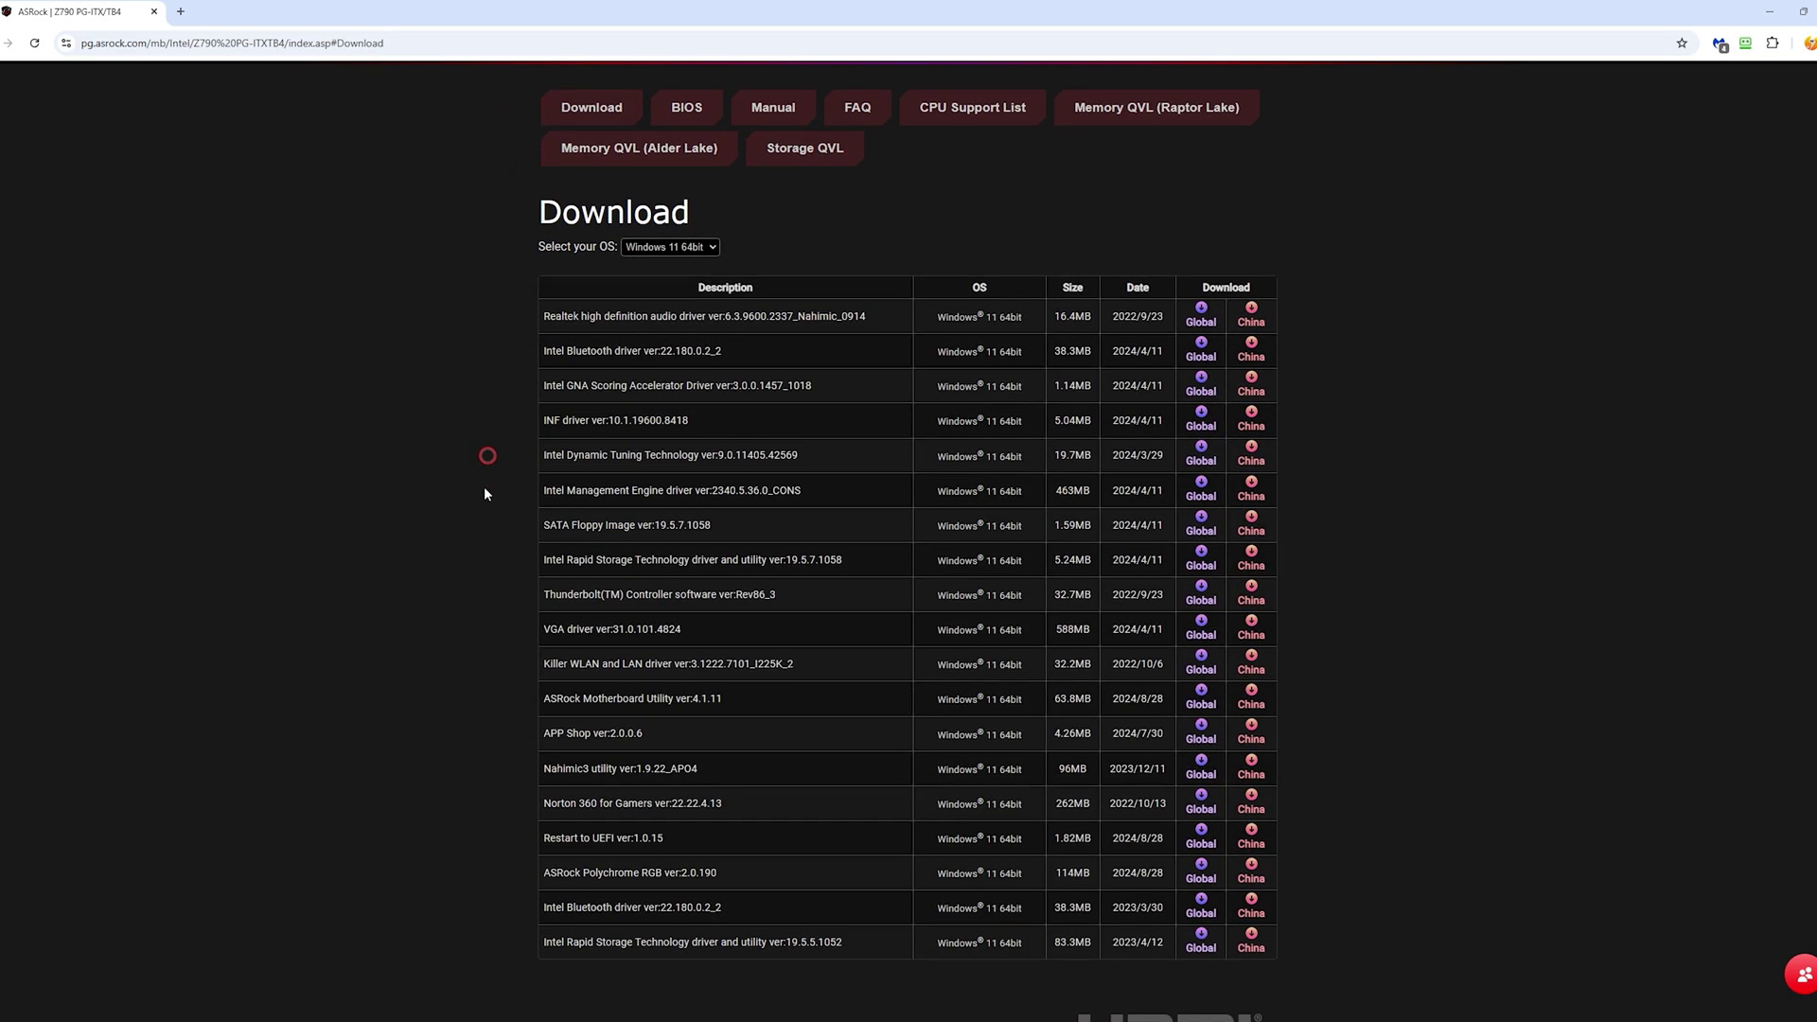
{"action": "left_click", "coordinate": [486, 491]}
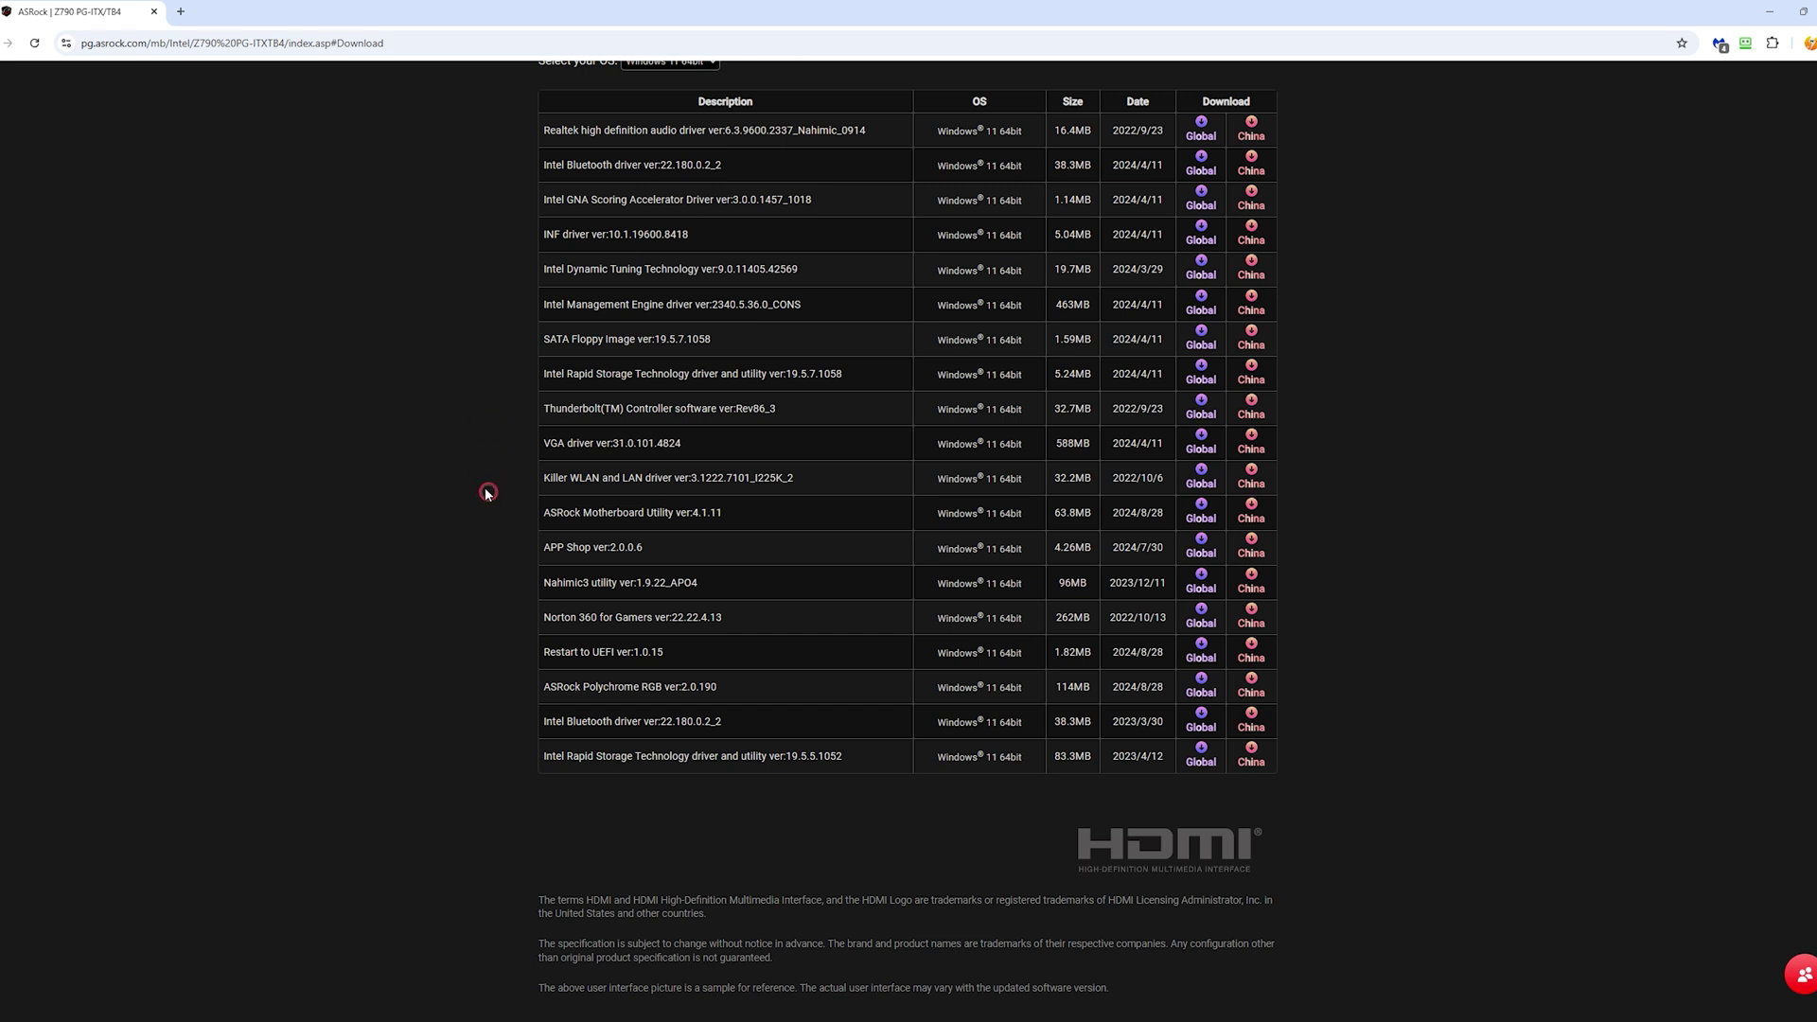
{"action": "left_click", "coordinate": [508, 373]}
{"action": "left_click", "coordinate": [509, 373]}
{"action": "left_click", "coordinate": [508, 373]}
{"action": "left_click", "coordinate": [527, 467]}
{"action": "left_click", "coordinate": [512, 488]}
{"action": "left_click", "coordinate": [522, 492]}
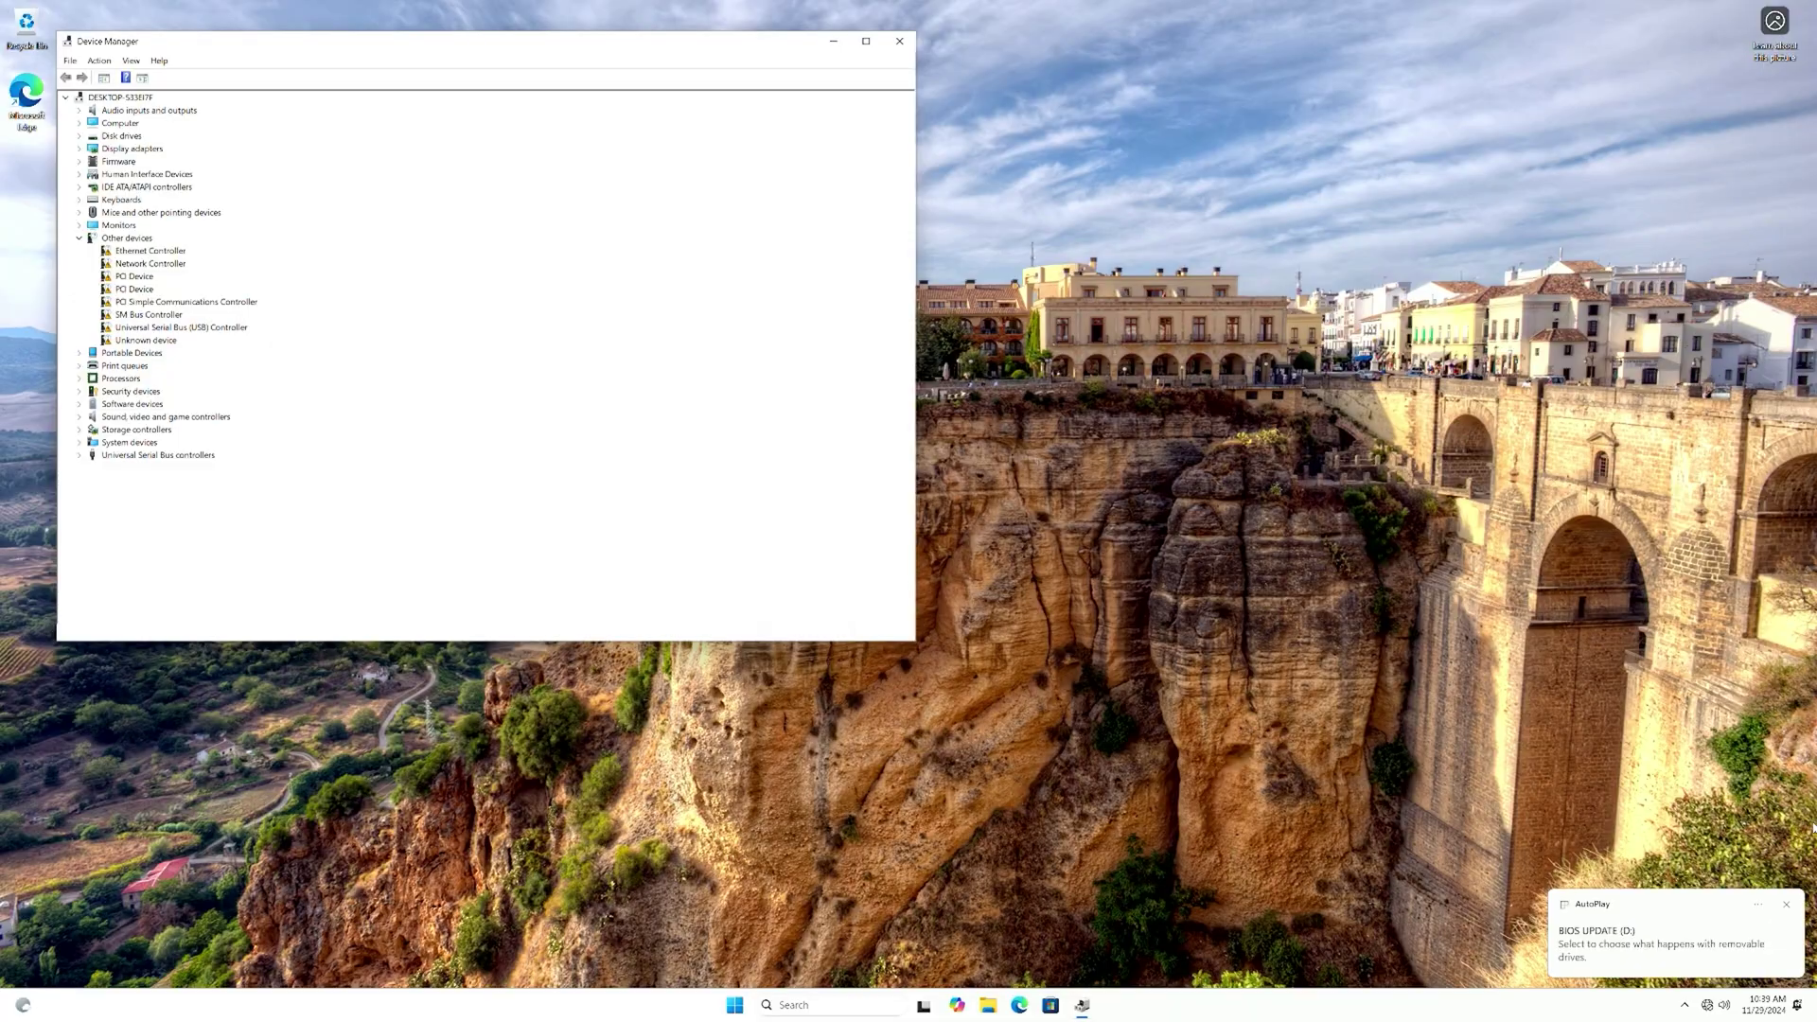
- Browse in File Explorer to the Killer_WLAN_LAN folder on the BIOS UPDATE (D:) drive
{"action": "left_click", "coordinate": [985, 1007]}
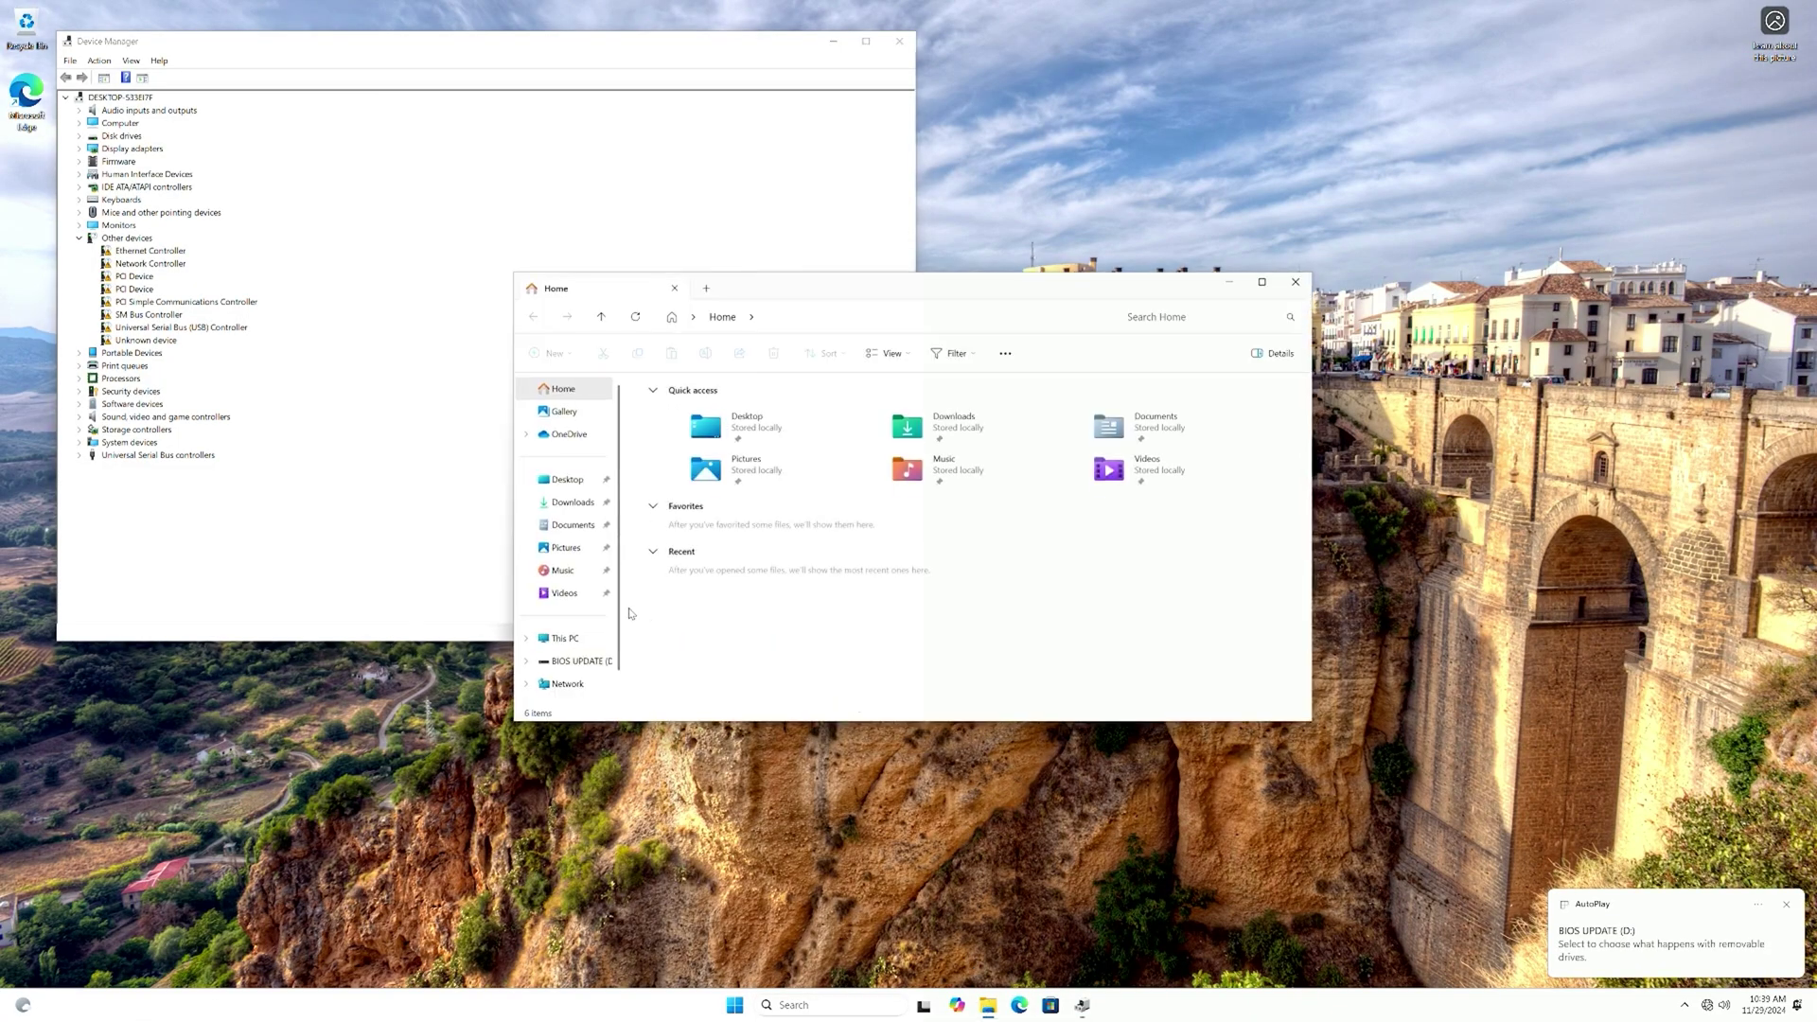
{"action": "left_click", "coordinate": [604, 638]}
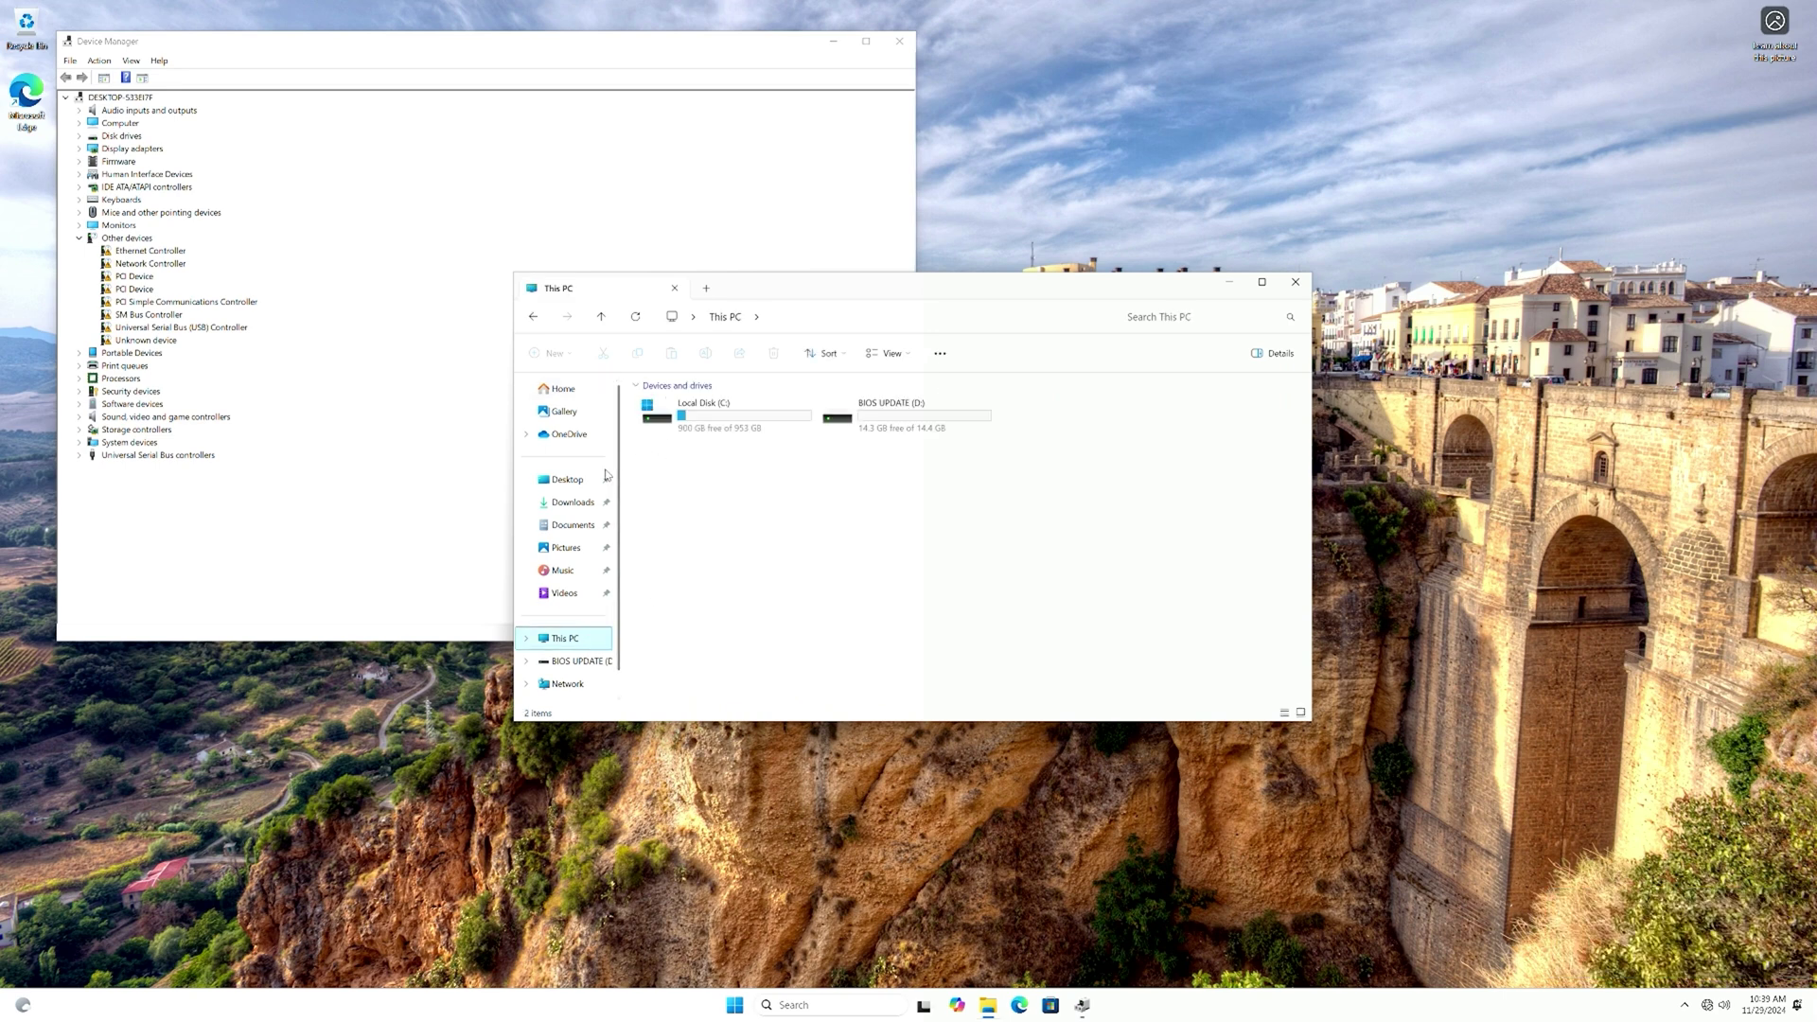
{"action": "double_click", "coordinate": [916, 415]}
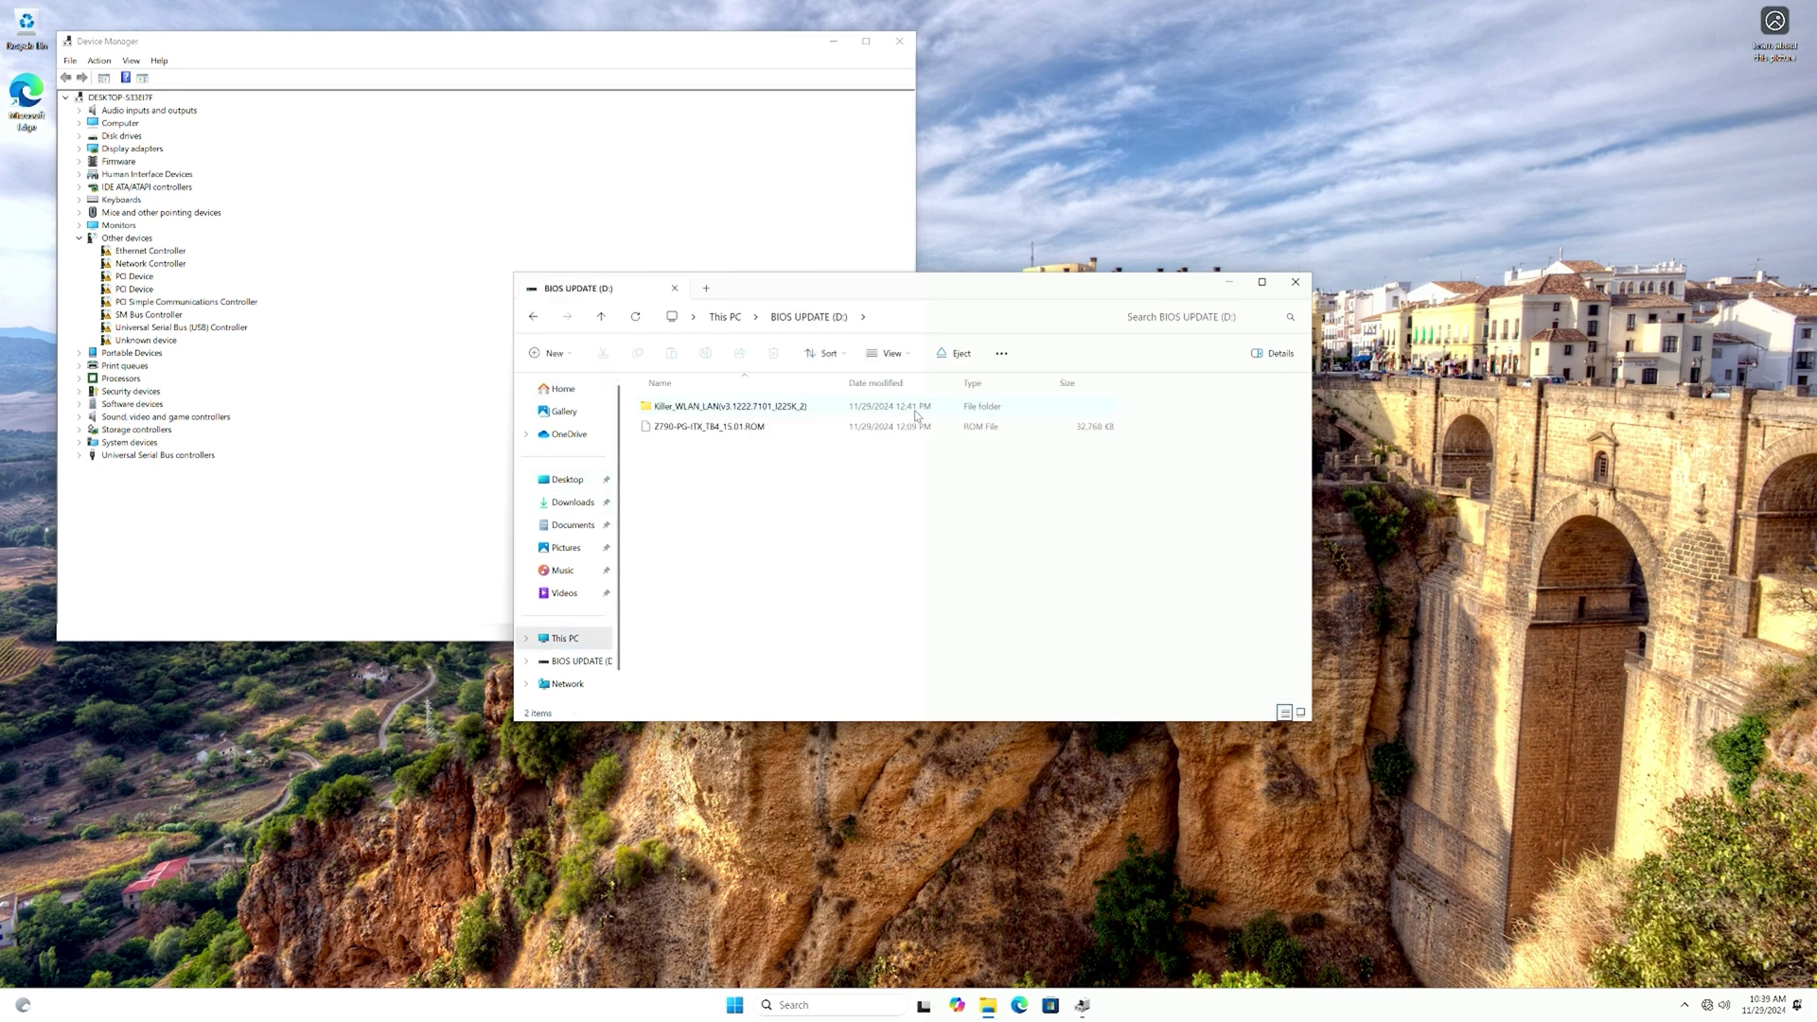
{"action": "double_click", "coordinate": [767, 409]}
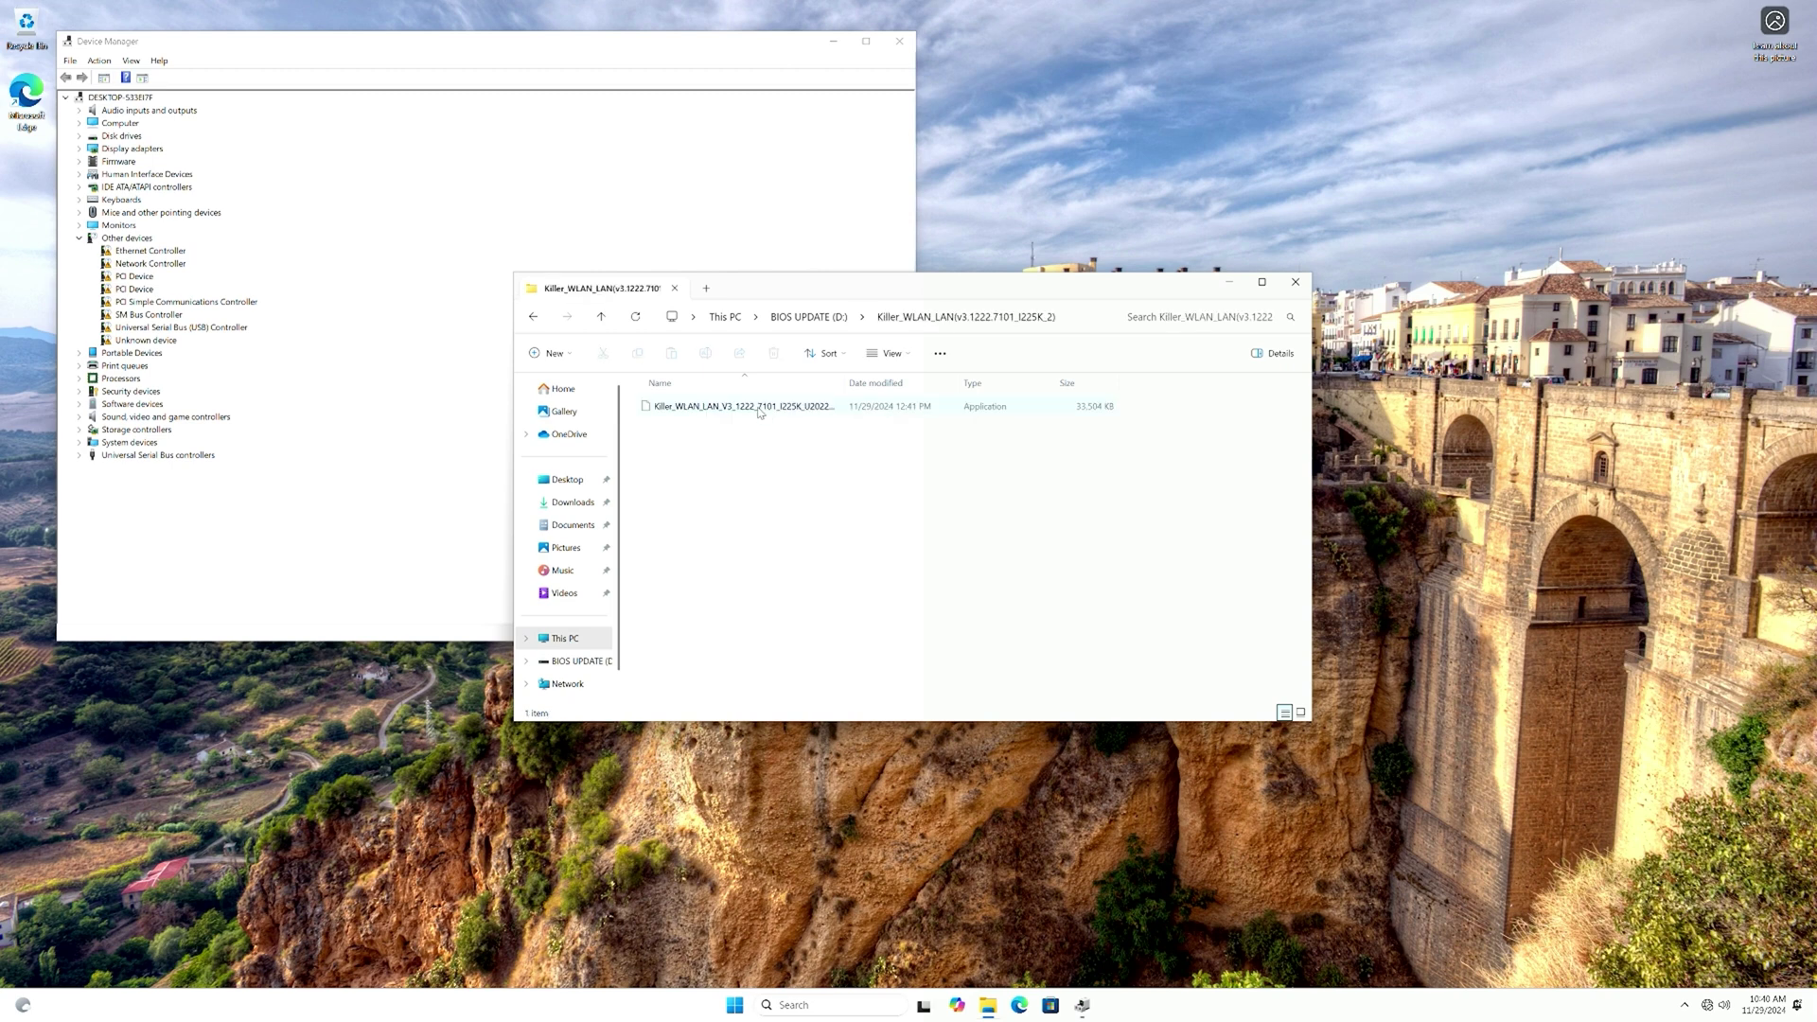
- Run the Killer WLAN and LAN driver installer, approve UAC, and start the installation
{"action": "left_click", "coordinate": [760, 409]}
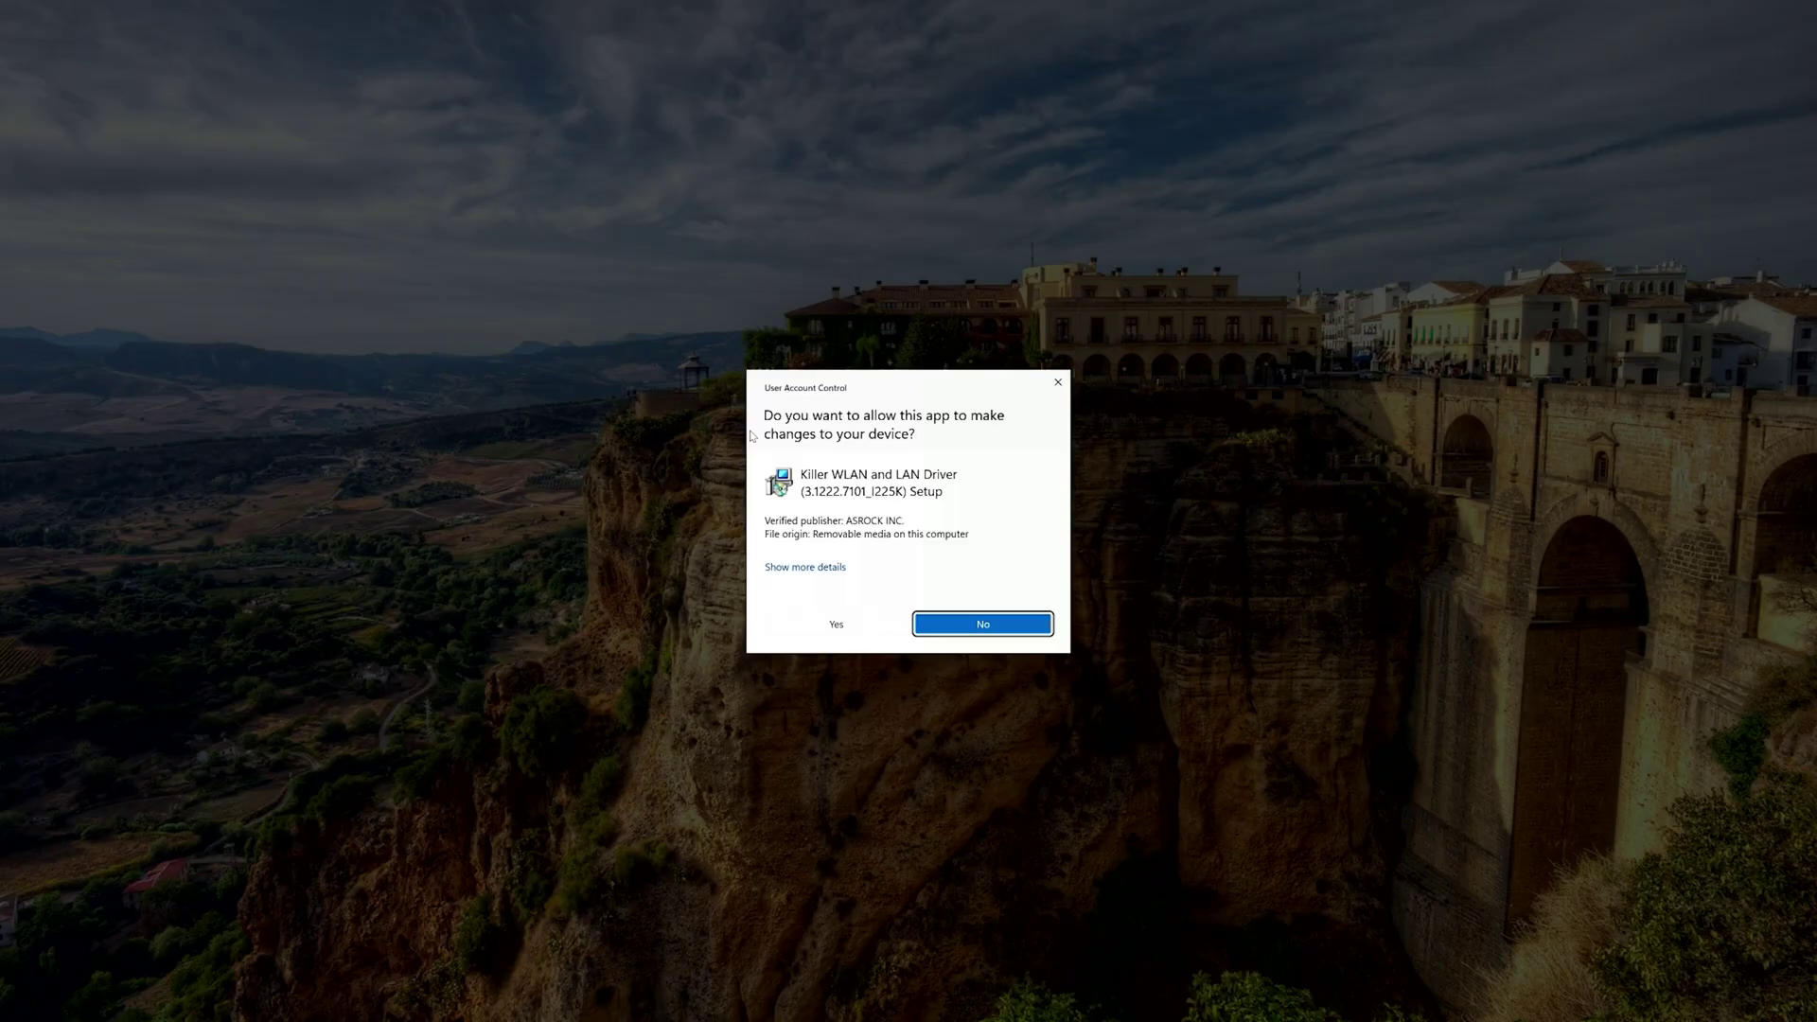
{"action": "left_click", "coordinate": [831, 624]}
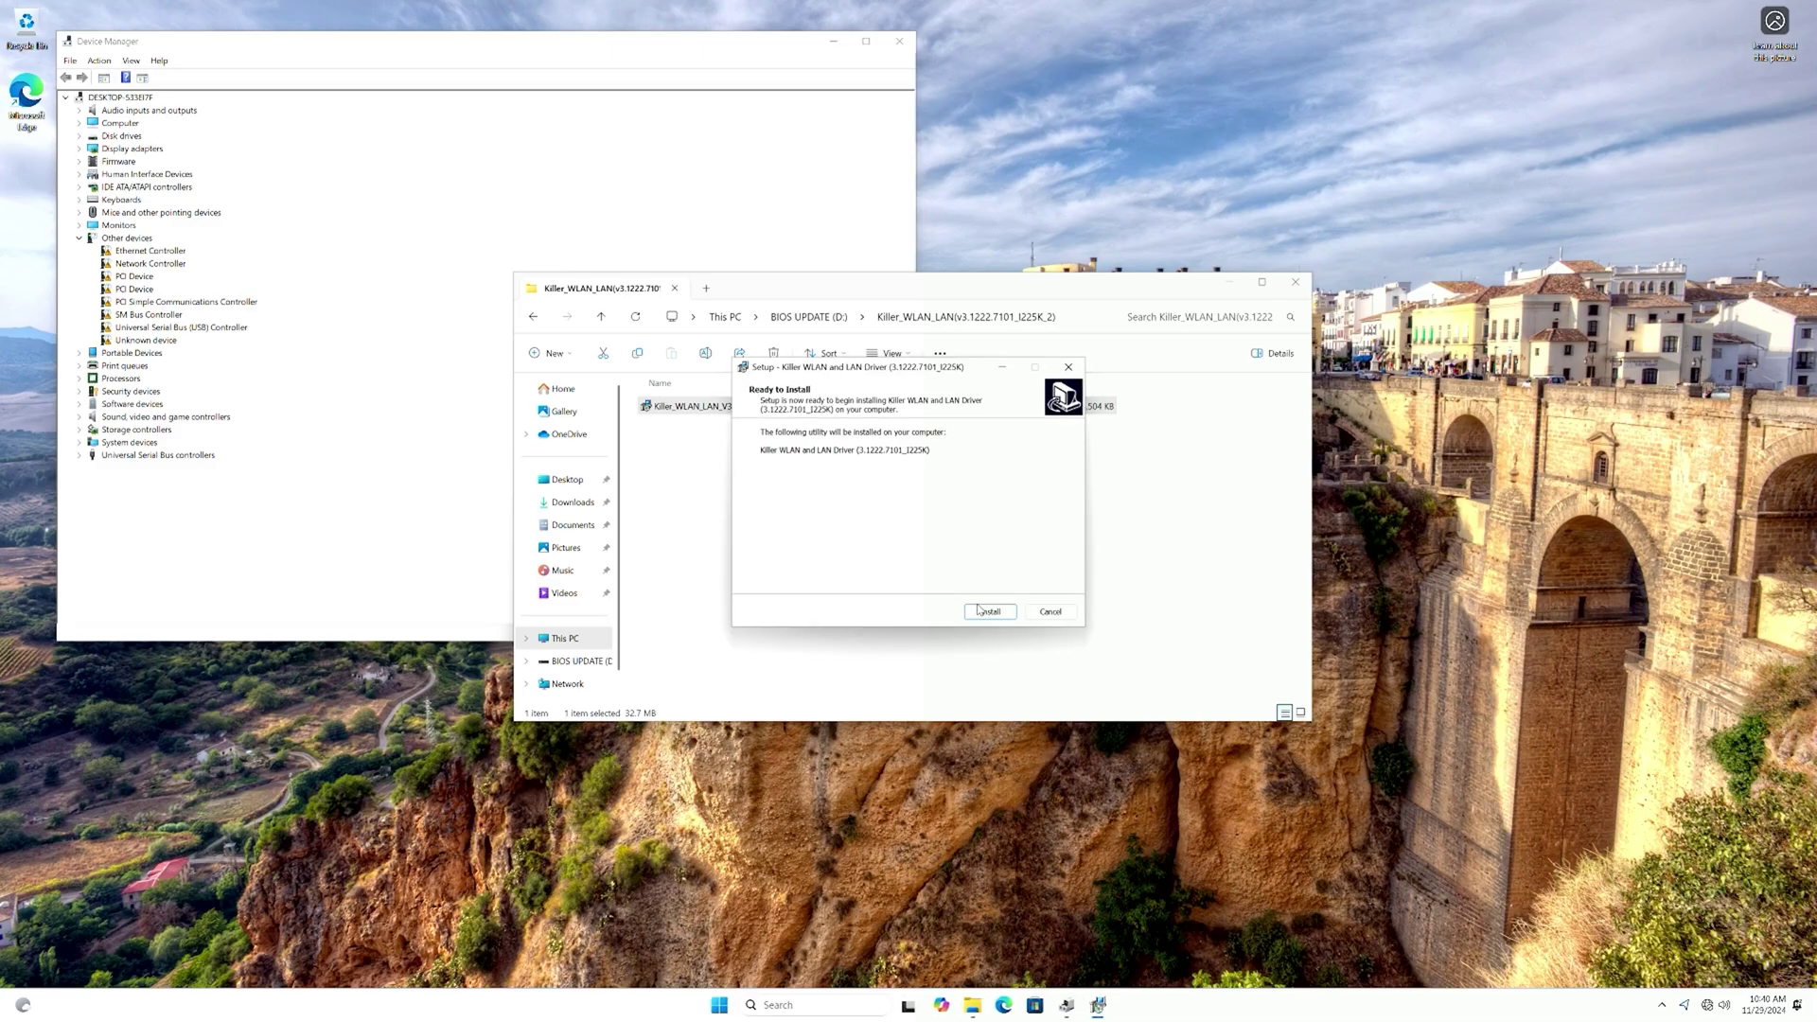
{"action": "left_click", "coordinate": [988, 612]}
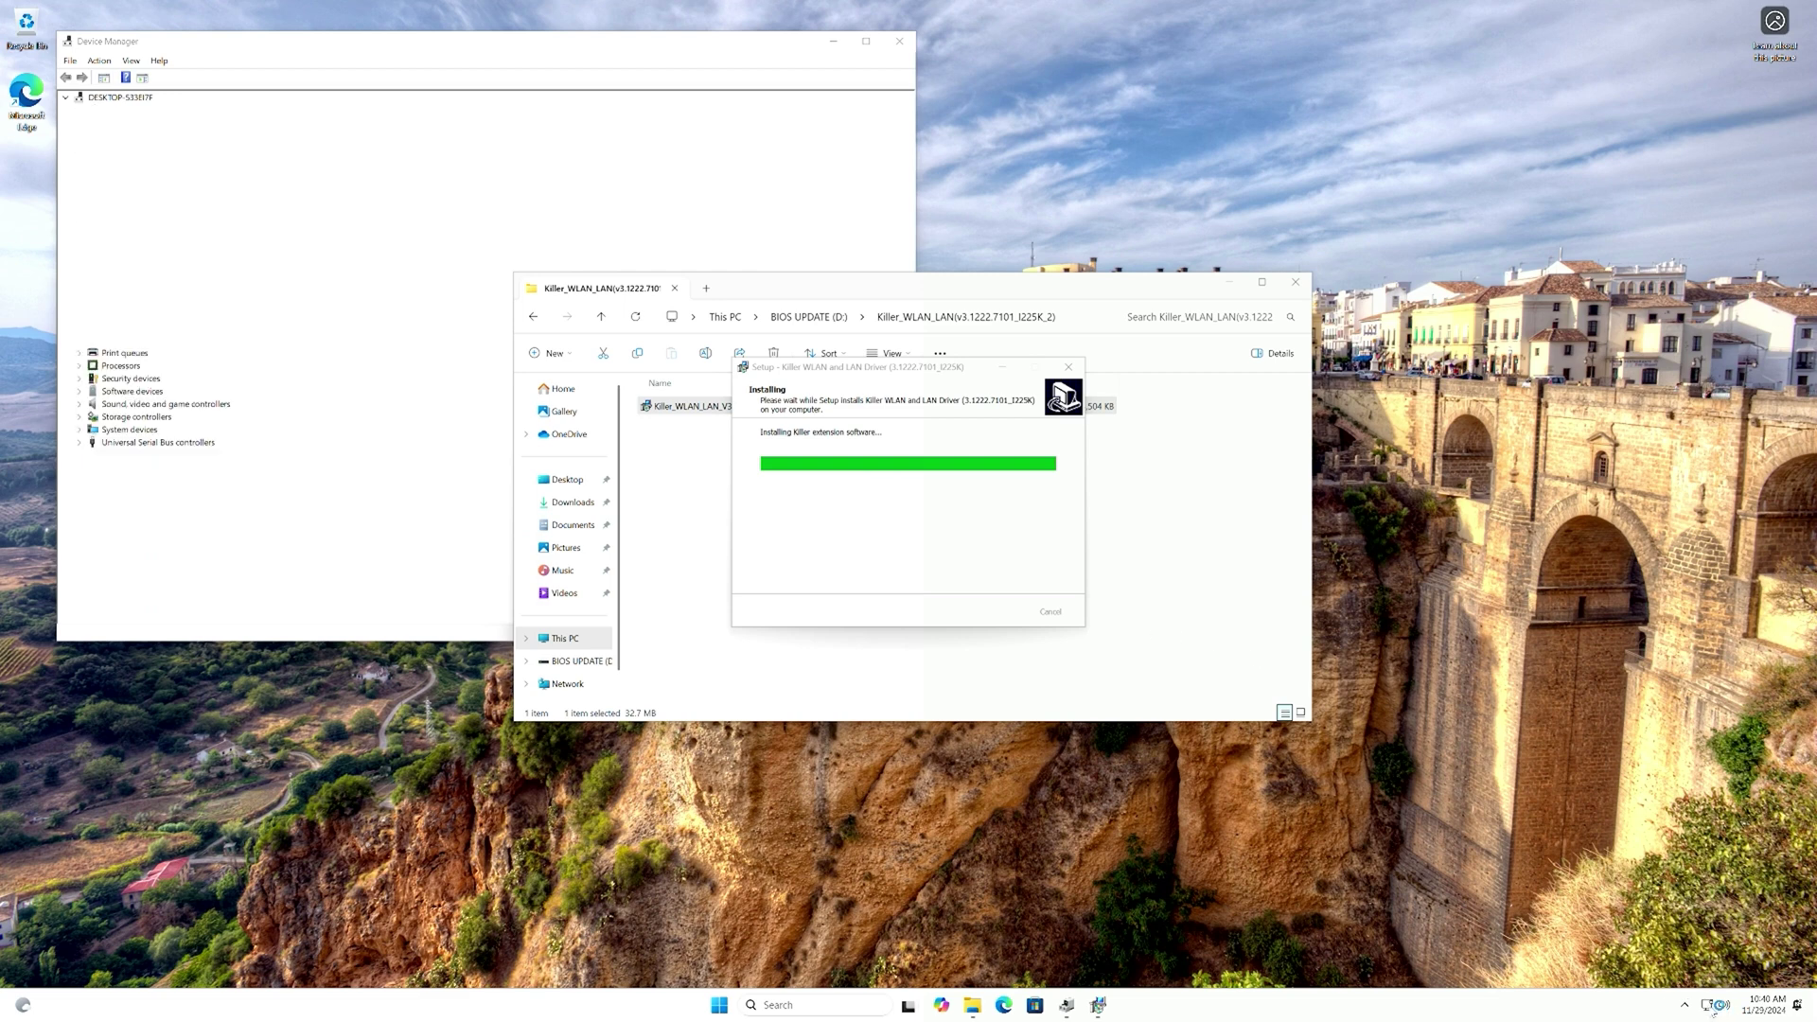
- Confirm from the tray network icon that the PC now has Internet access
{"action": "mouse_move", "coordinate": [1710, 1006]}
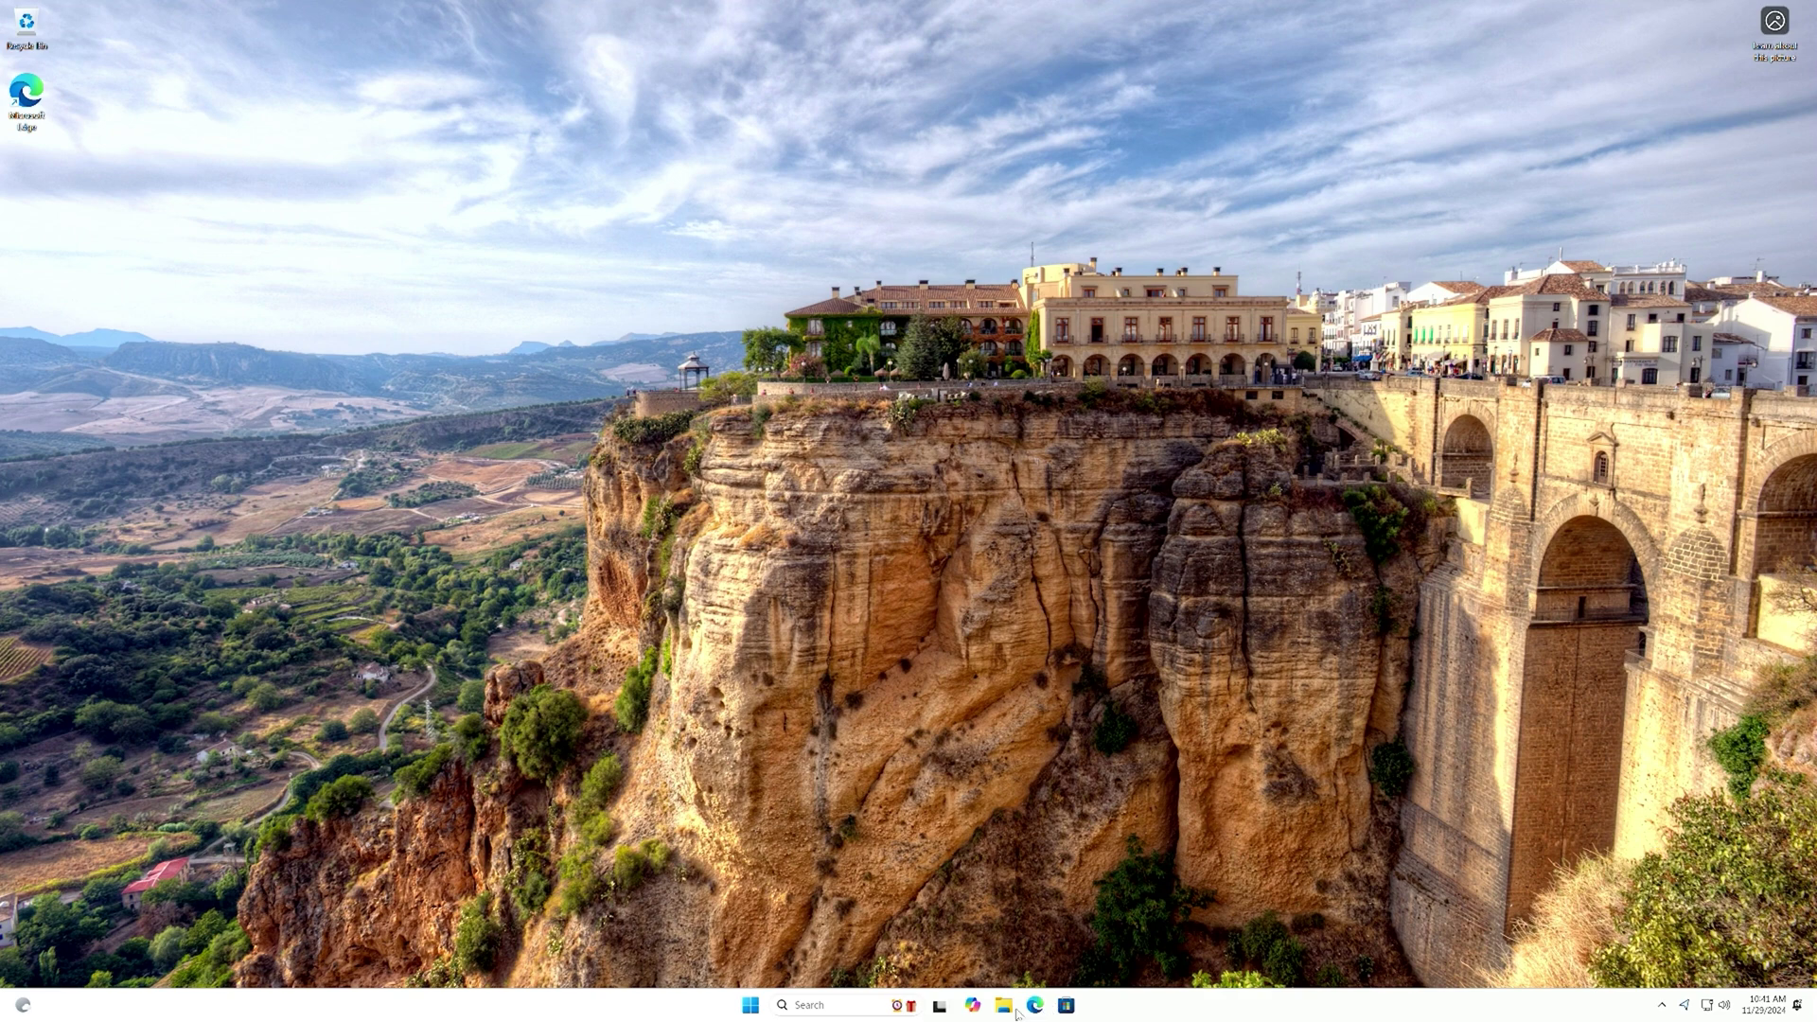
- Recheck Device Manager: Network adapters appears and Ethernet and Network Controllers left Other devices
{"action": "left_click", "coordinate": [753, 1009]}
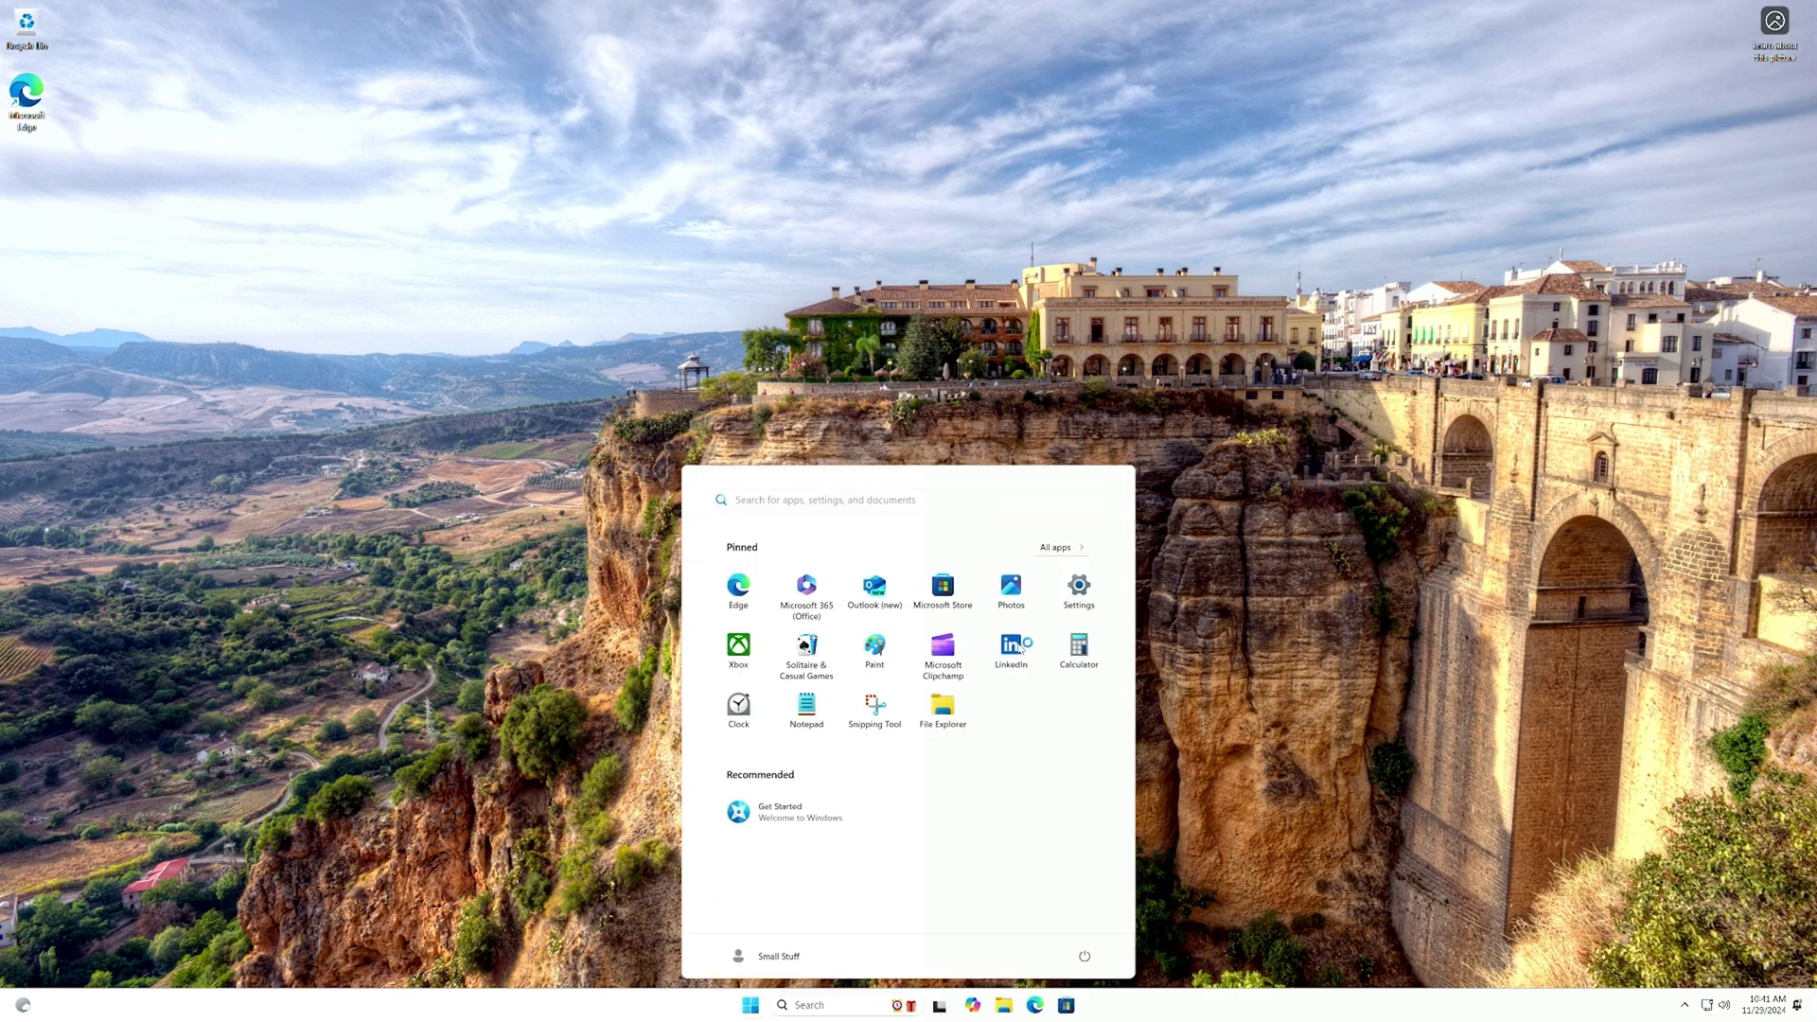
{"action": "right_click", "coordinate": [753, 1008]}
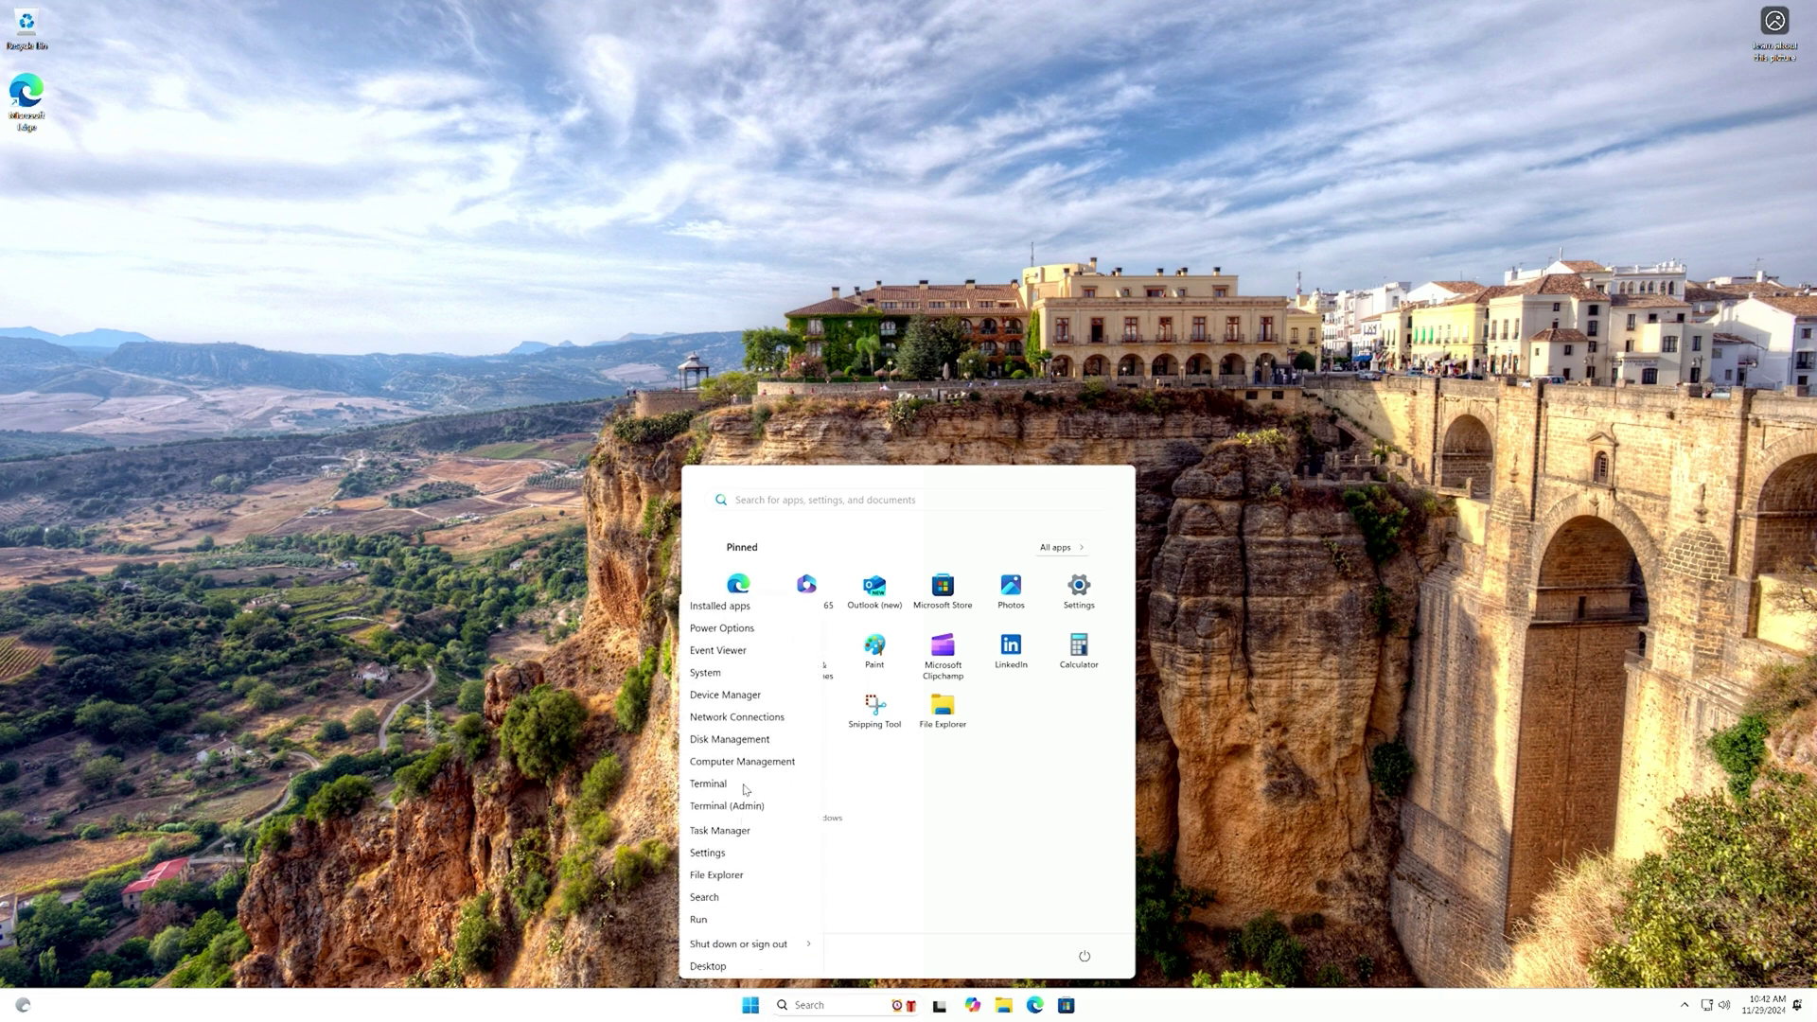
{"action": "left_click", "coordinate": [725, 696]}
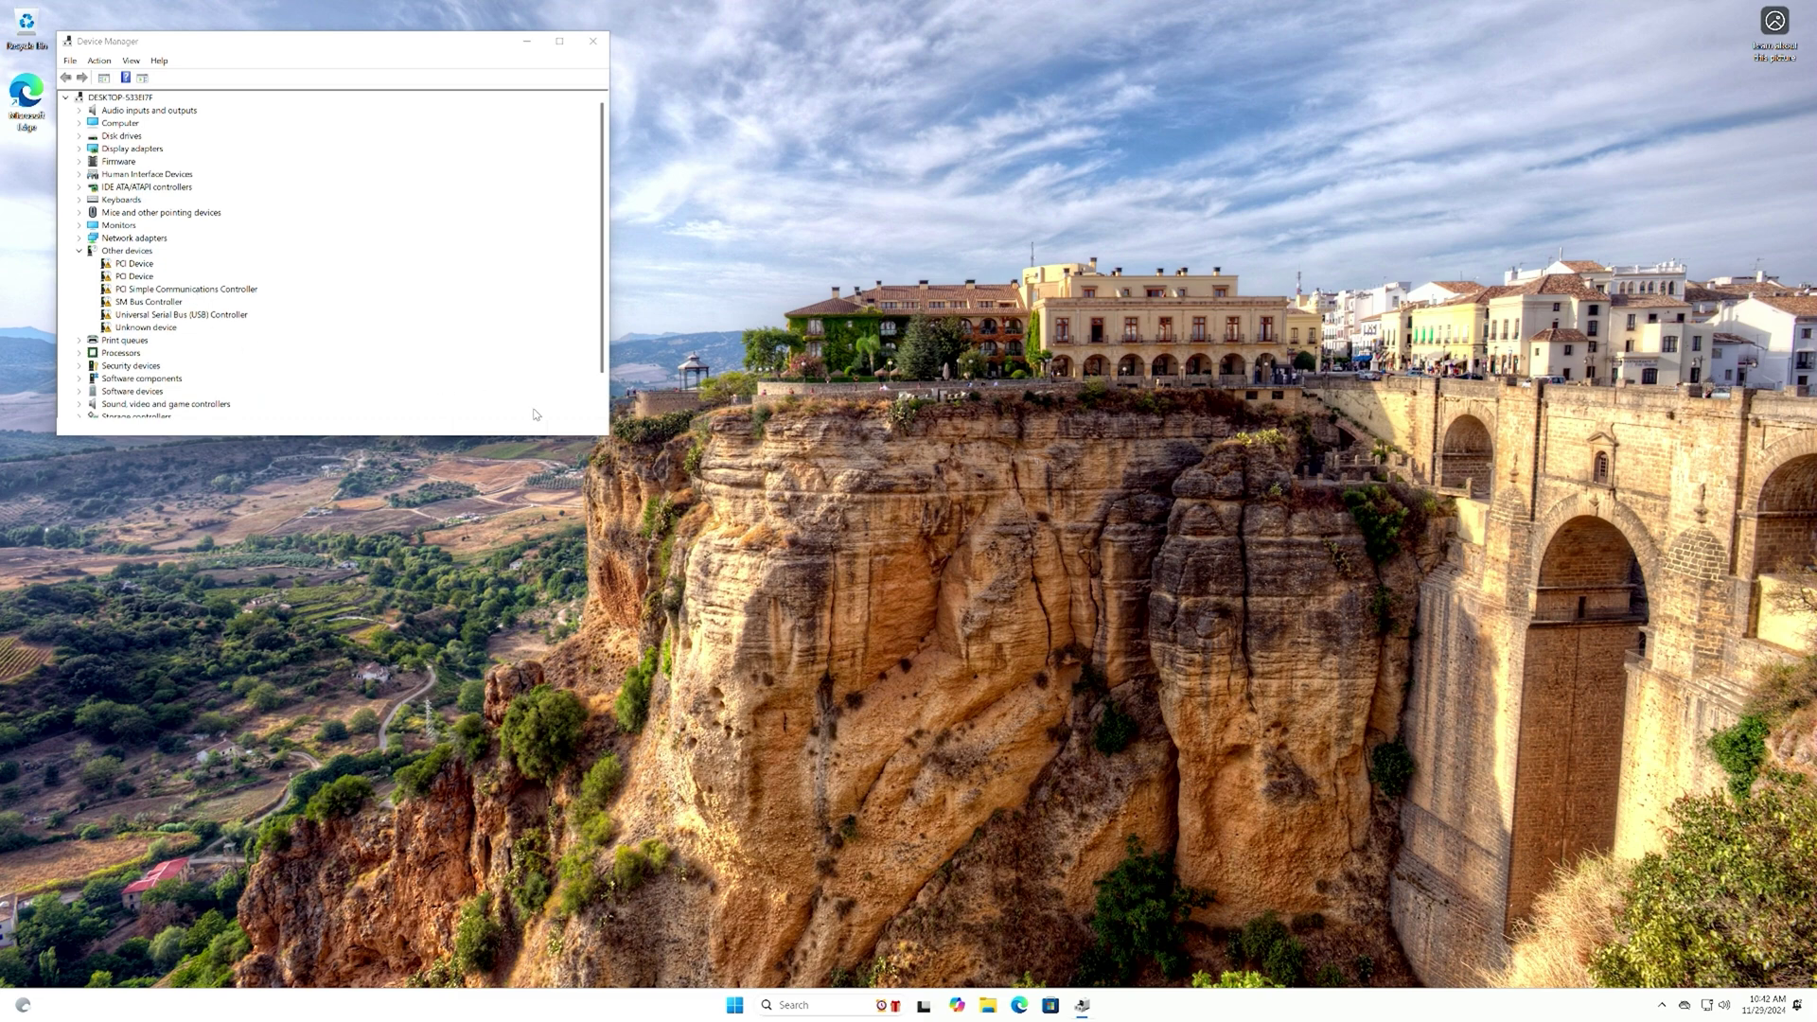
{"action": "left_click_drag", "start_coordinate": [532, 437], "coordinate": [284, 606]}
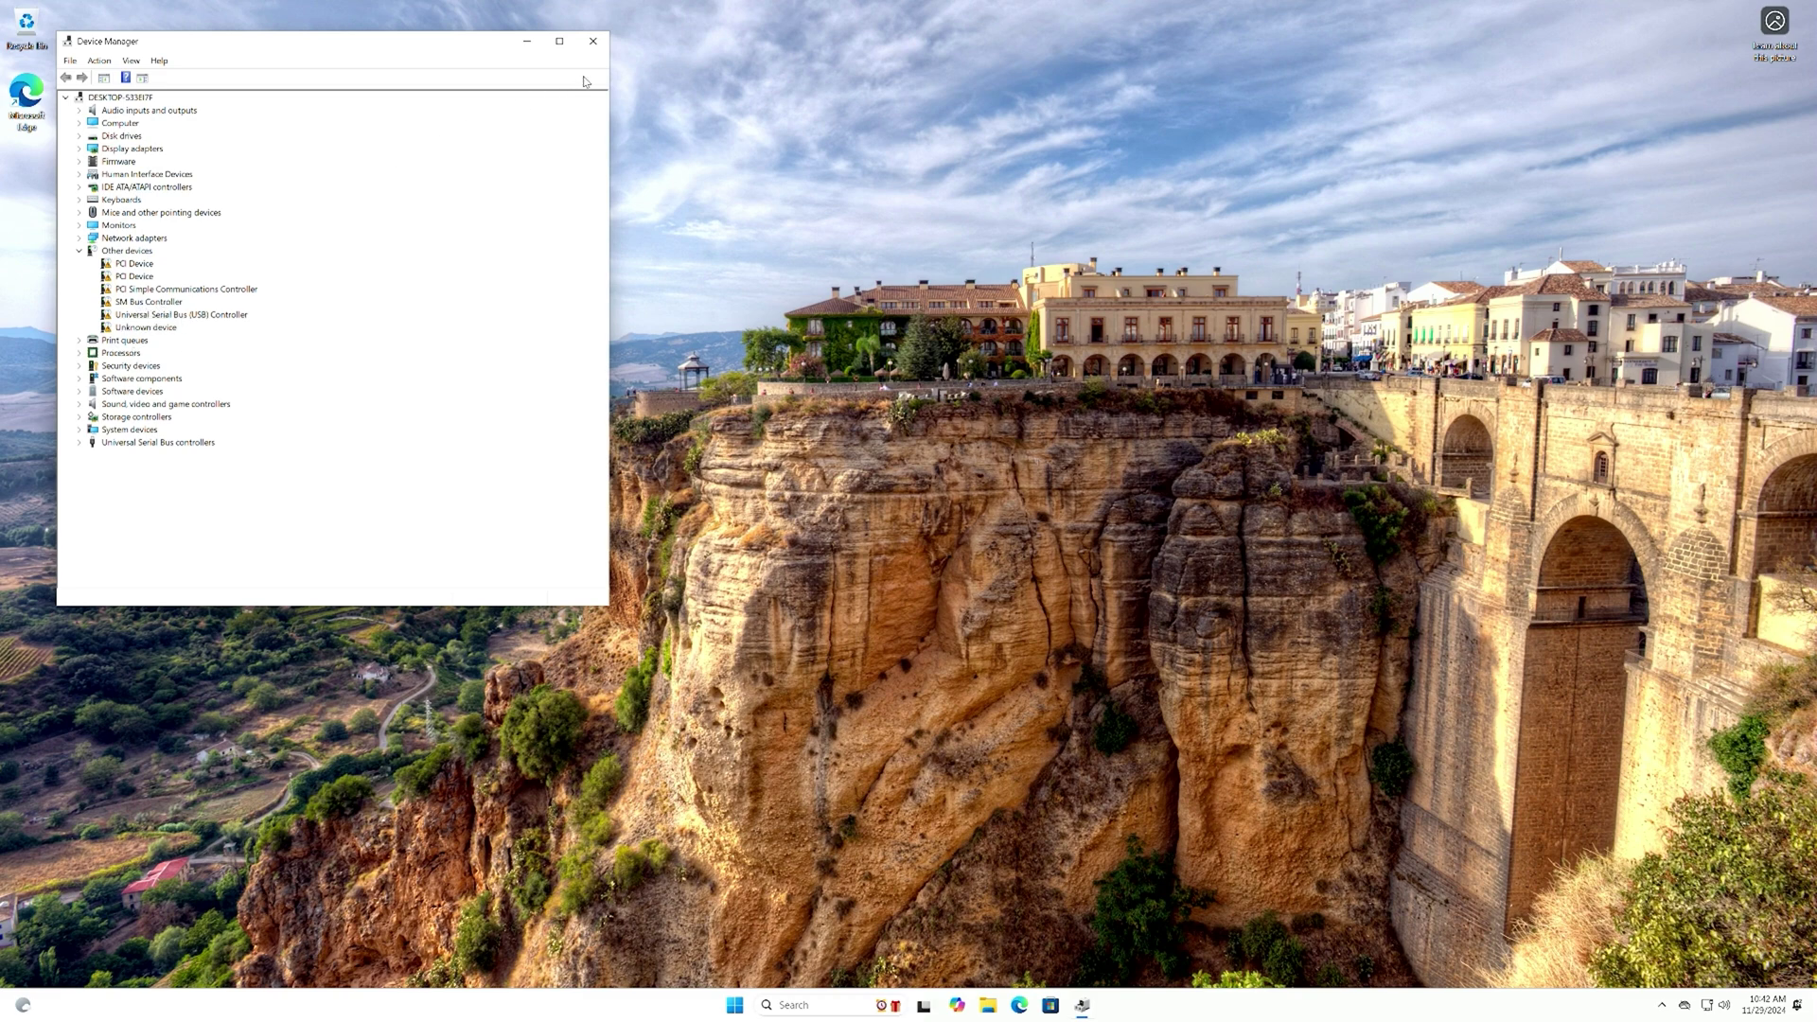
{"action": "left_click", "coordinate": [593, 42]}
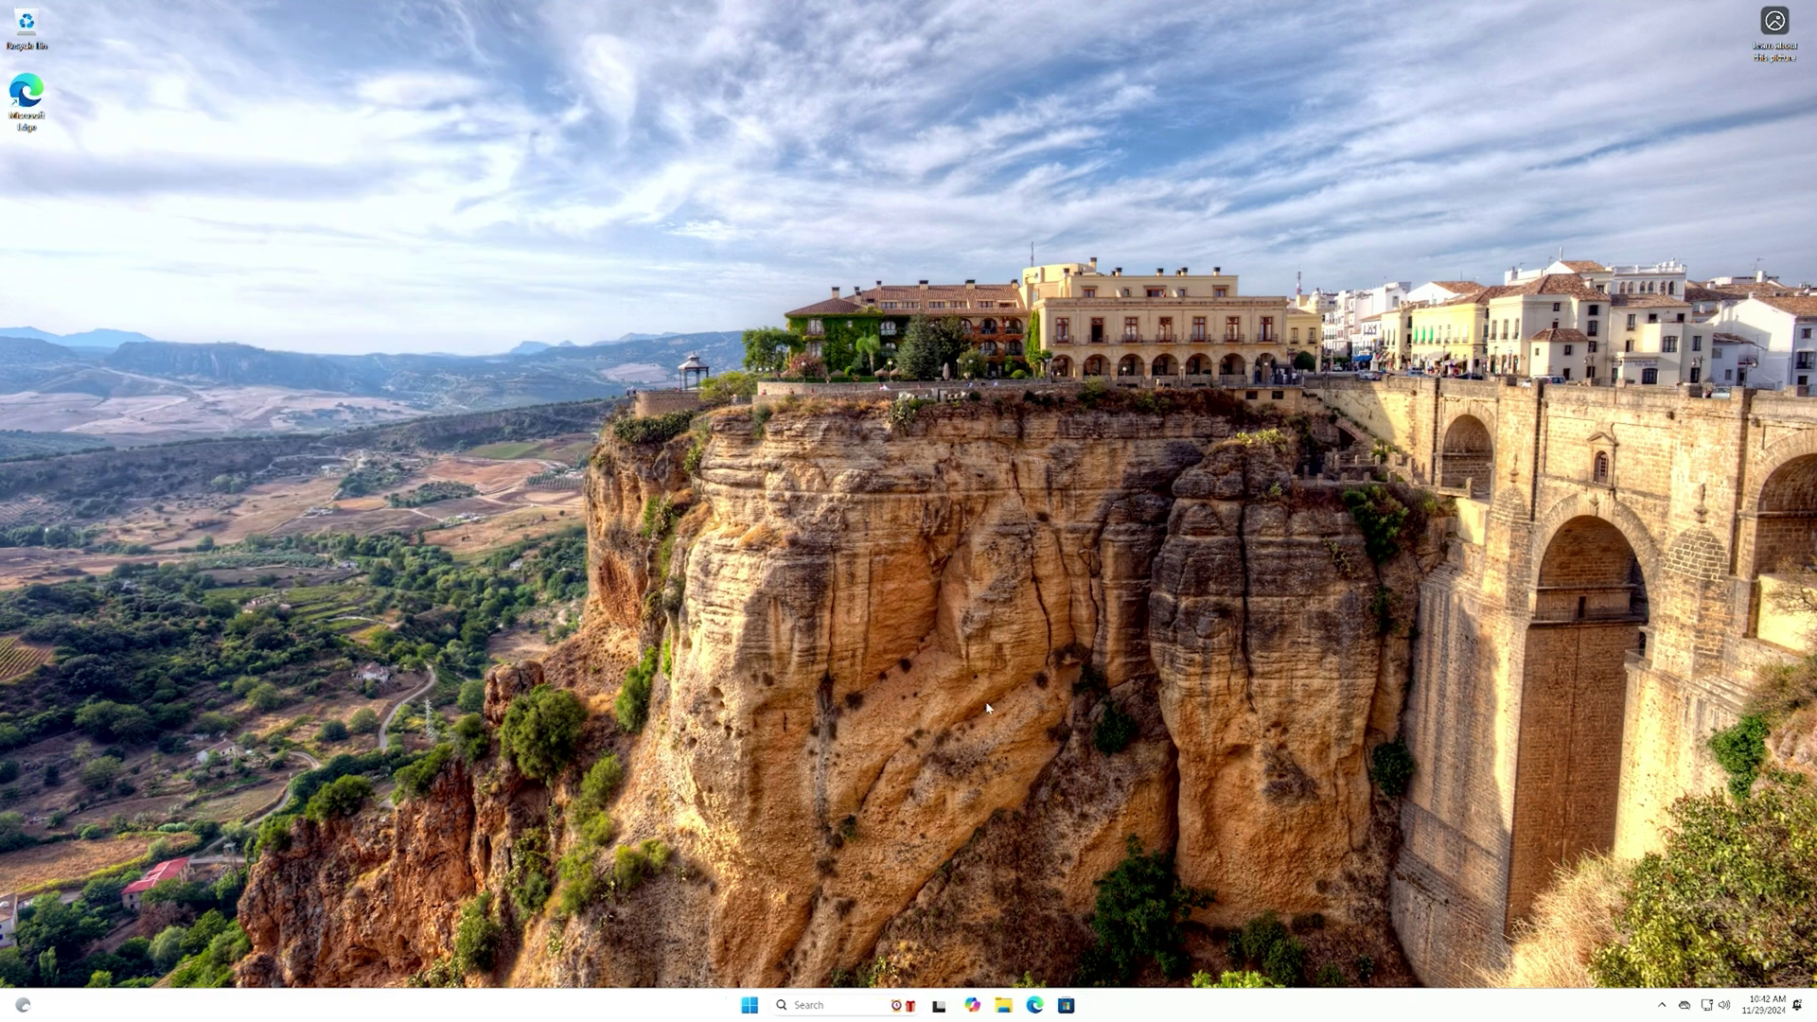
{"action": "left_click", "coordinate": [749, 1007]}
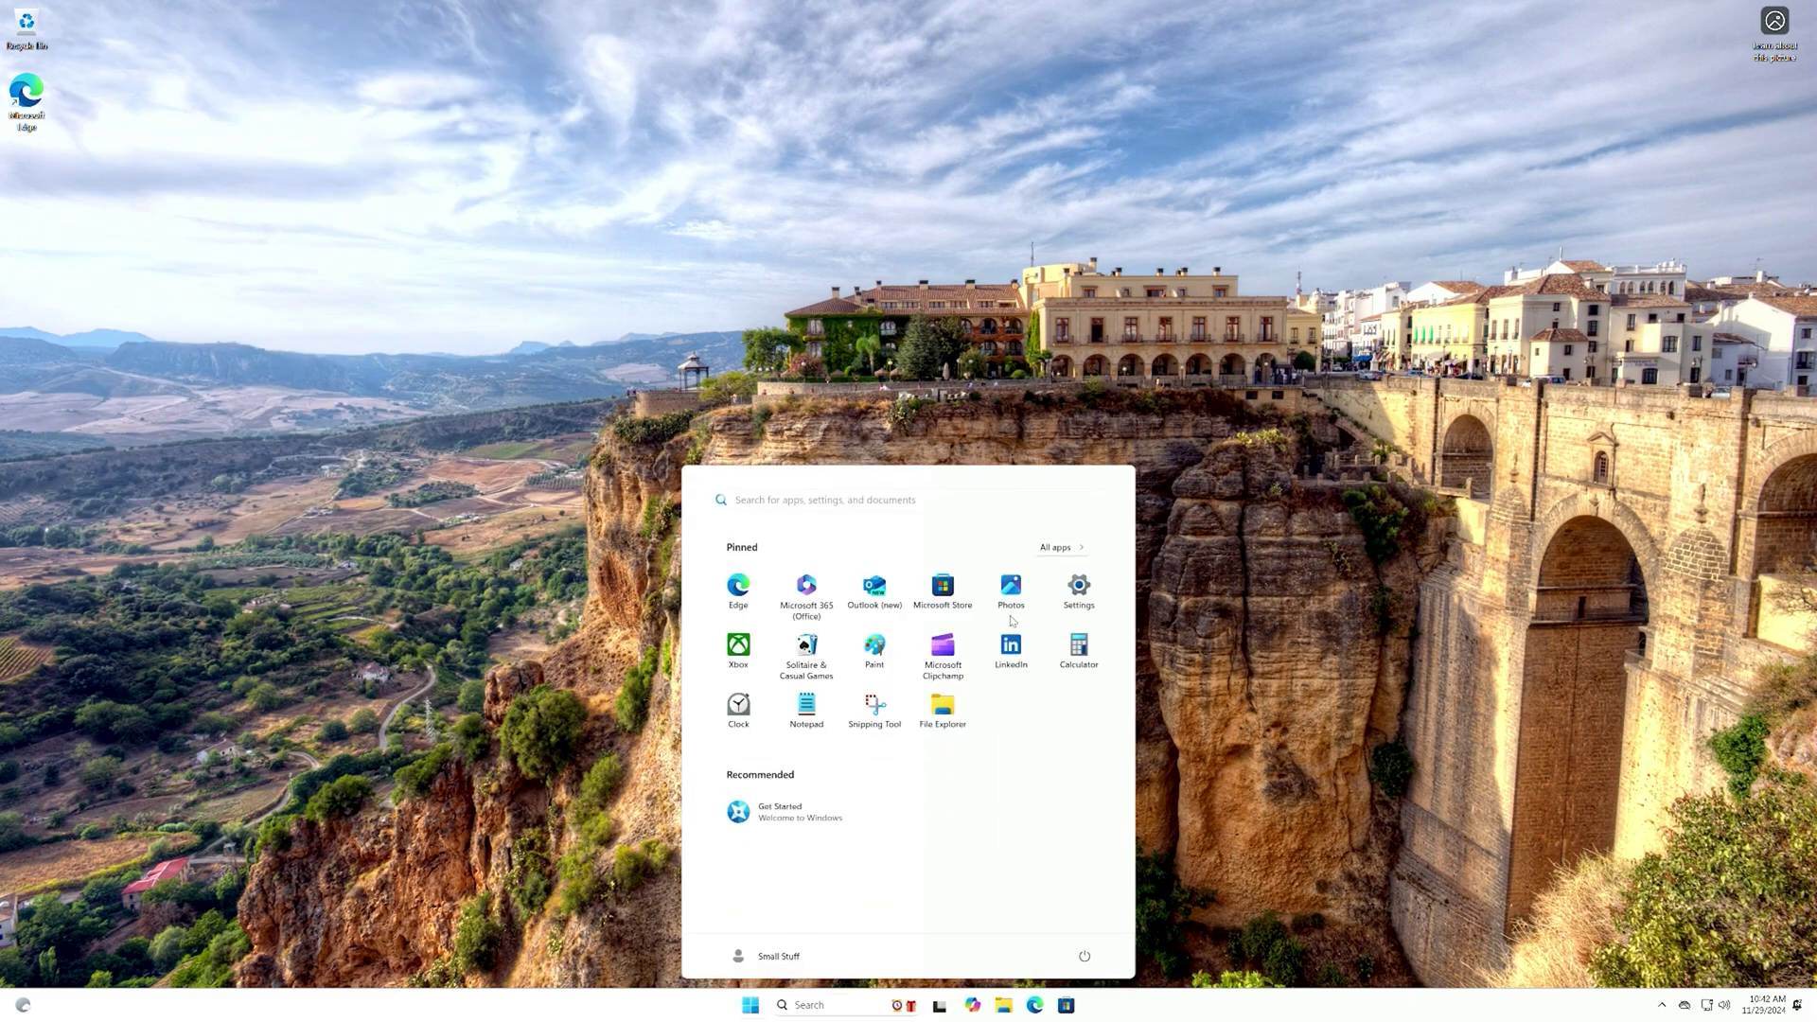
- Run Check for updates in Settings' Windows Update, which reports the PC is up to date
{"action": "left_click", "coordinate": [1080, 589]}
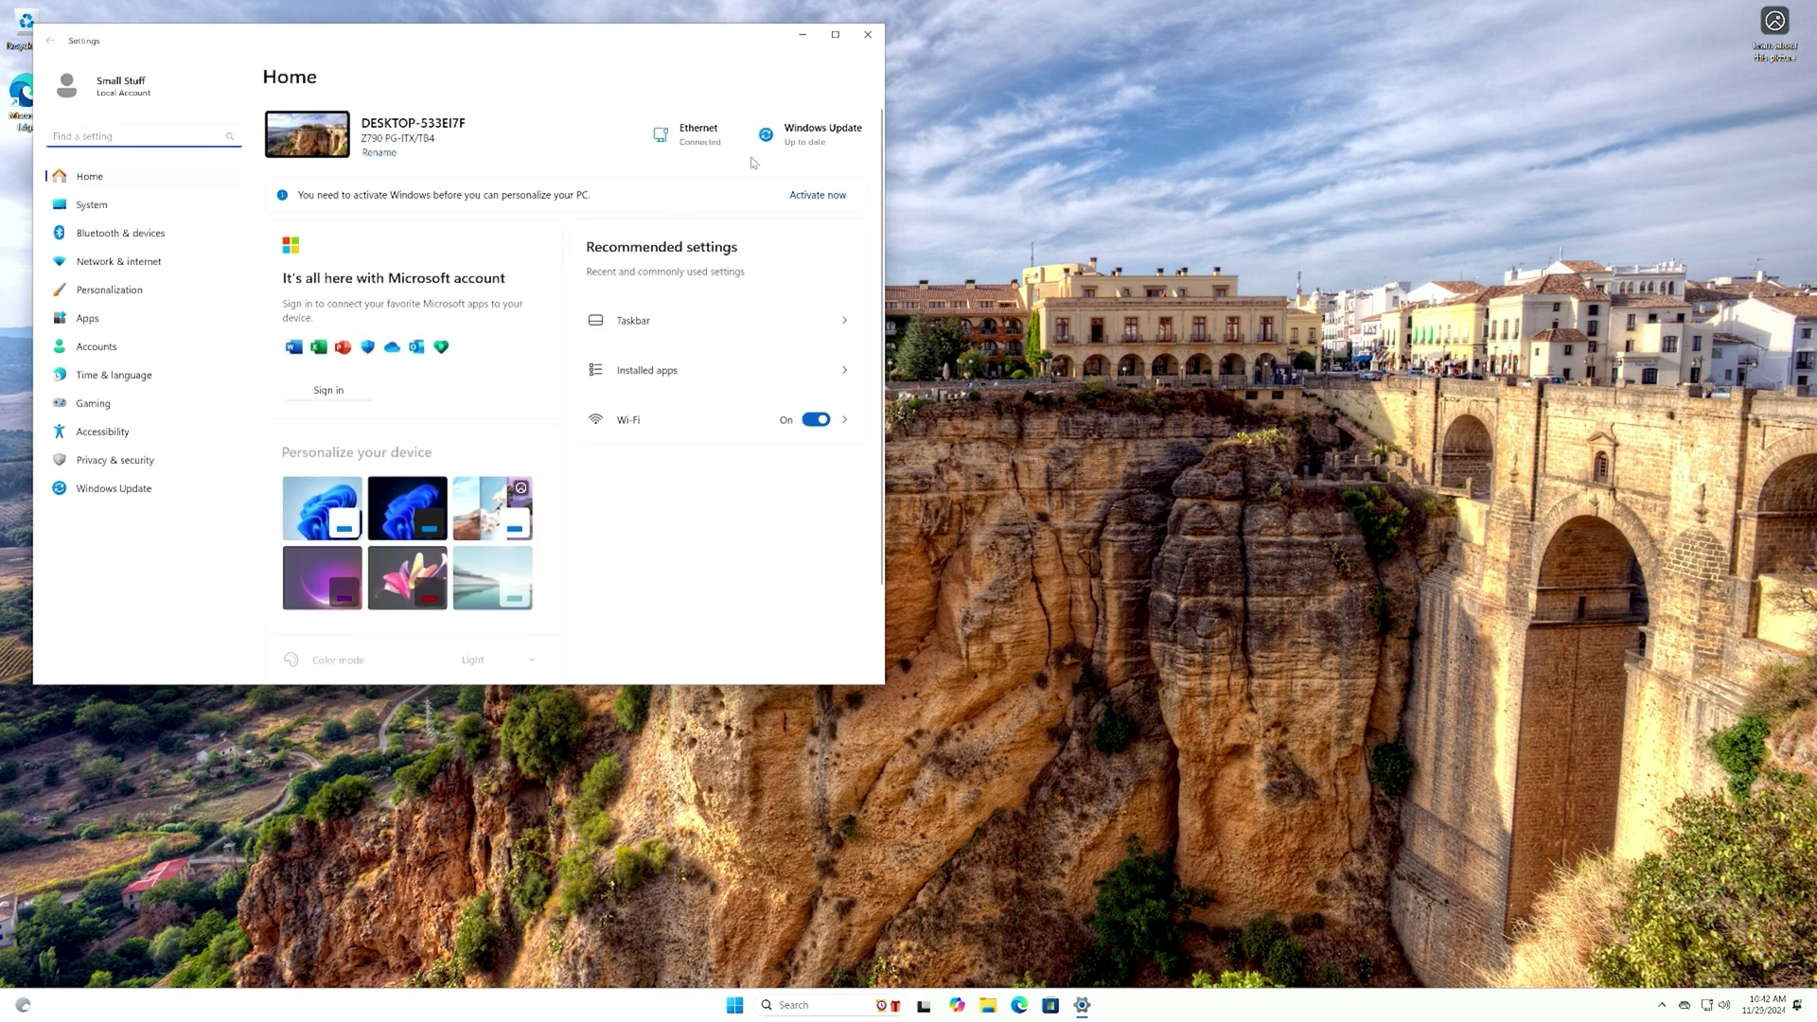
{"action": "left_click", "coordinate": [785, 140]}
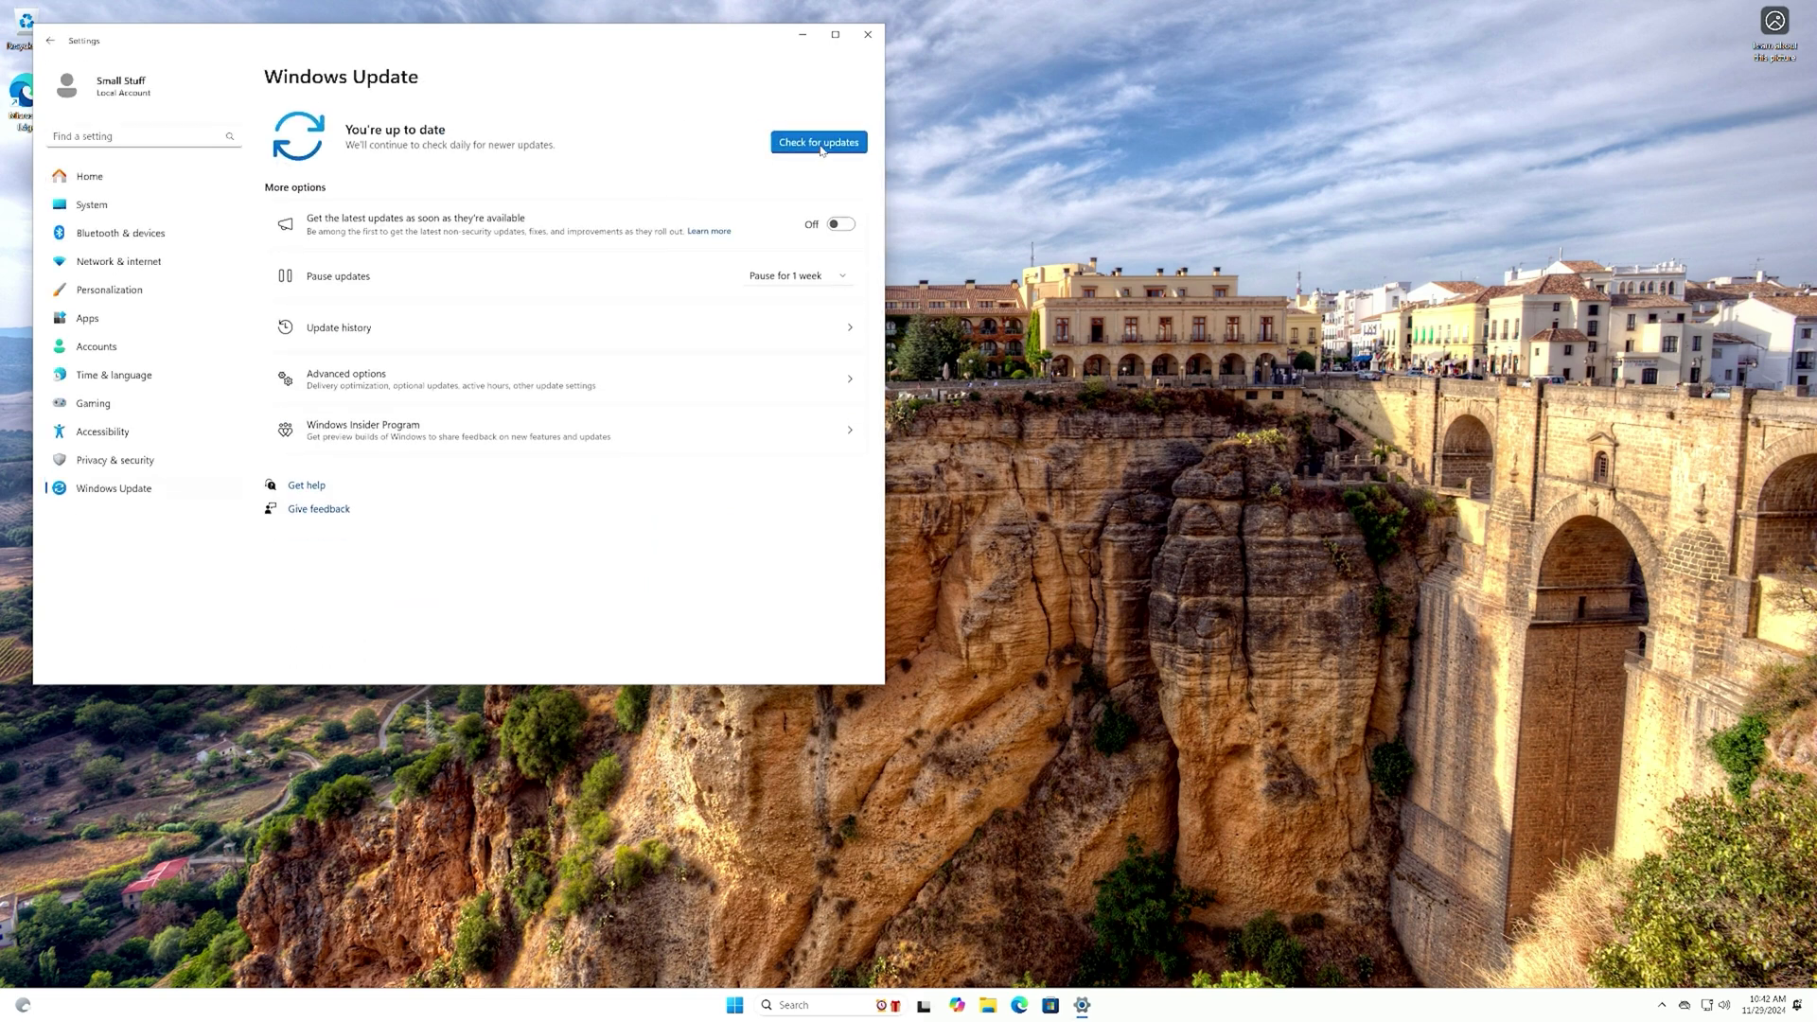
{"action": "left_click", "coordinate": [804, 142]}
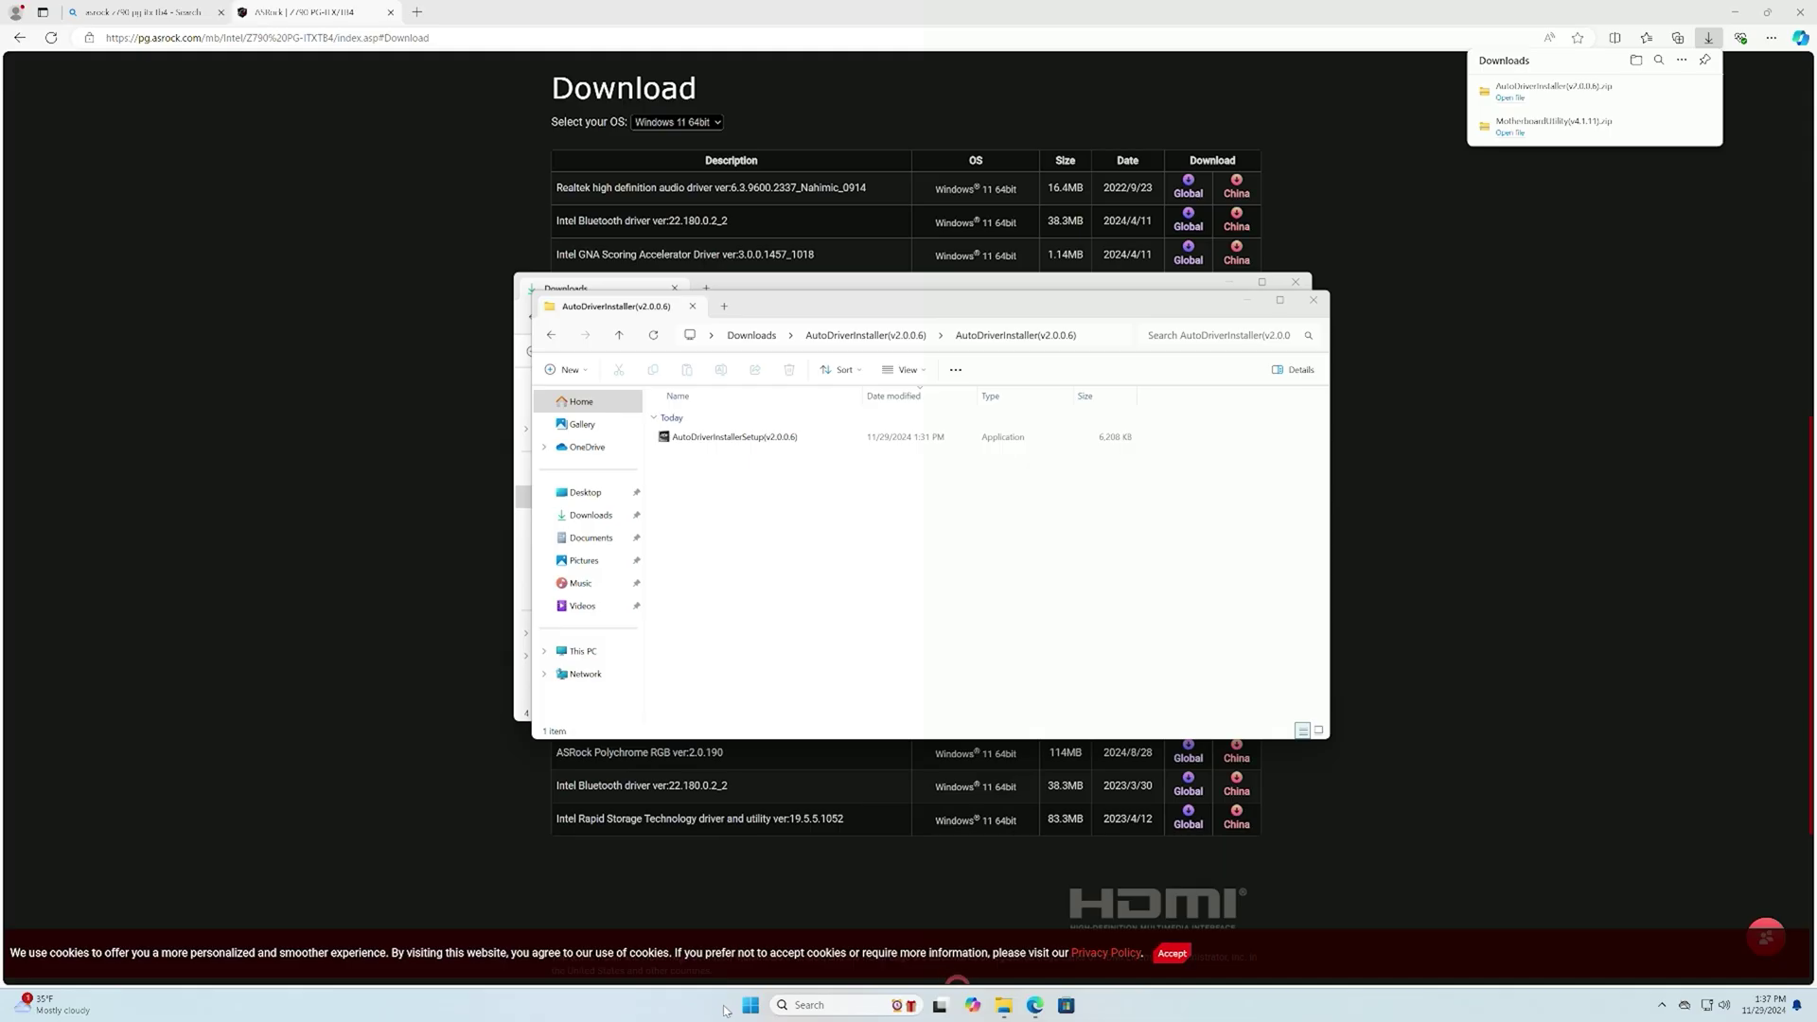
- Inspect Other devices in Device Manager: two PCI Devices, SM Bus and USB controllers
{"action": "right_click", "coordinate": [746, 1009]}
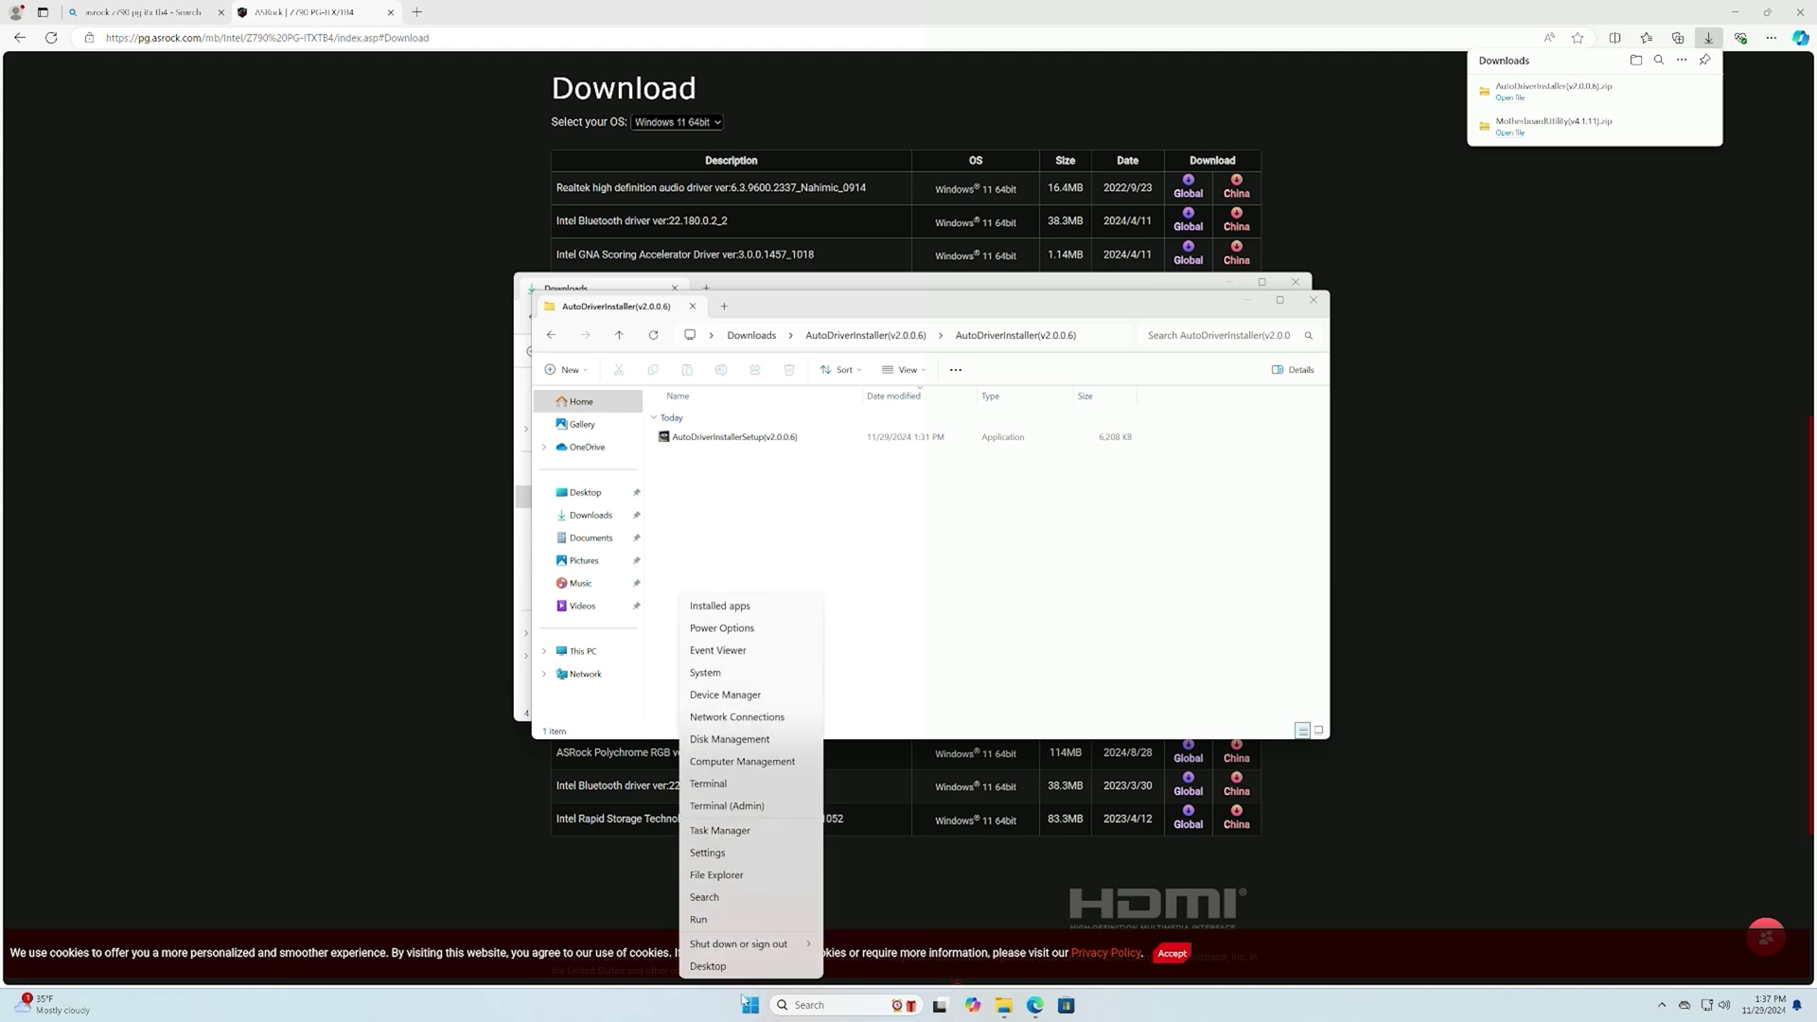
{"action": "left_click", "coordinate": [731, 697]}
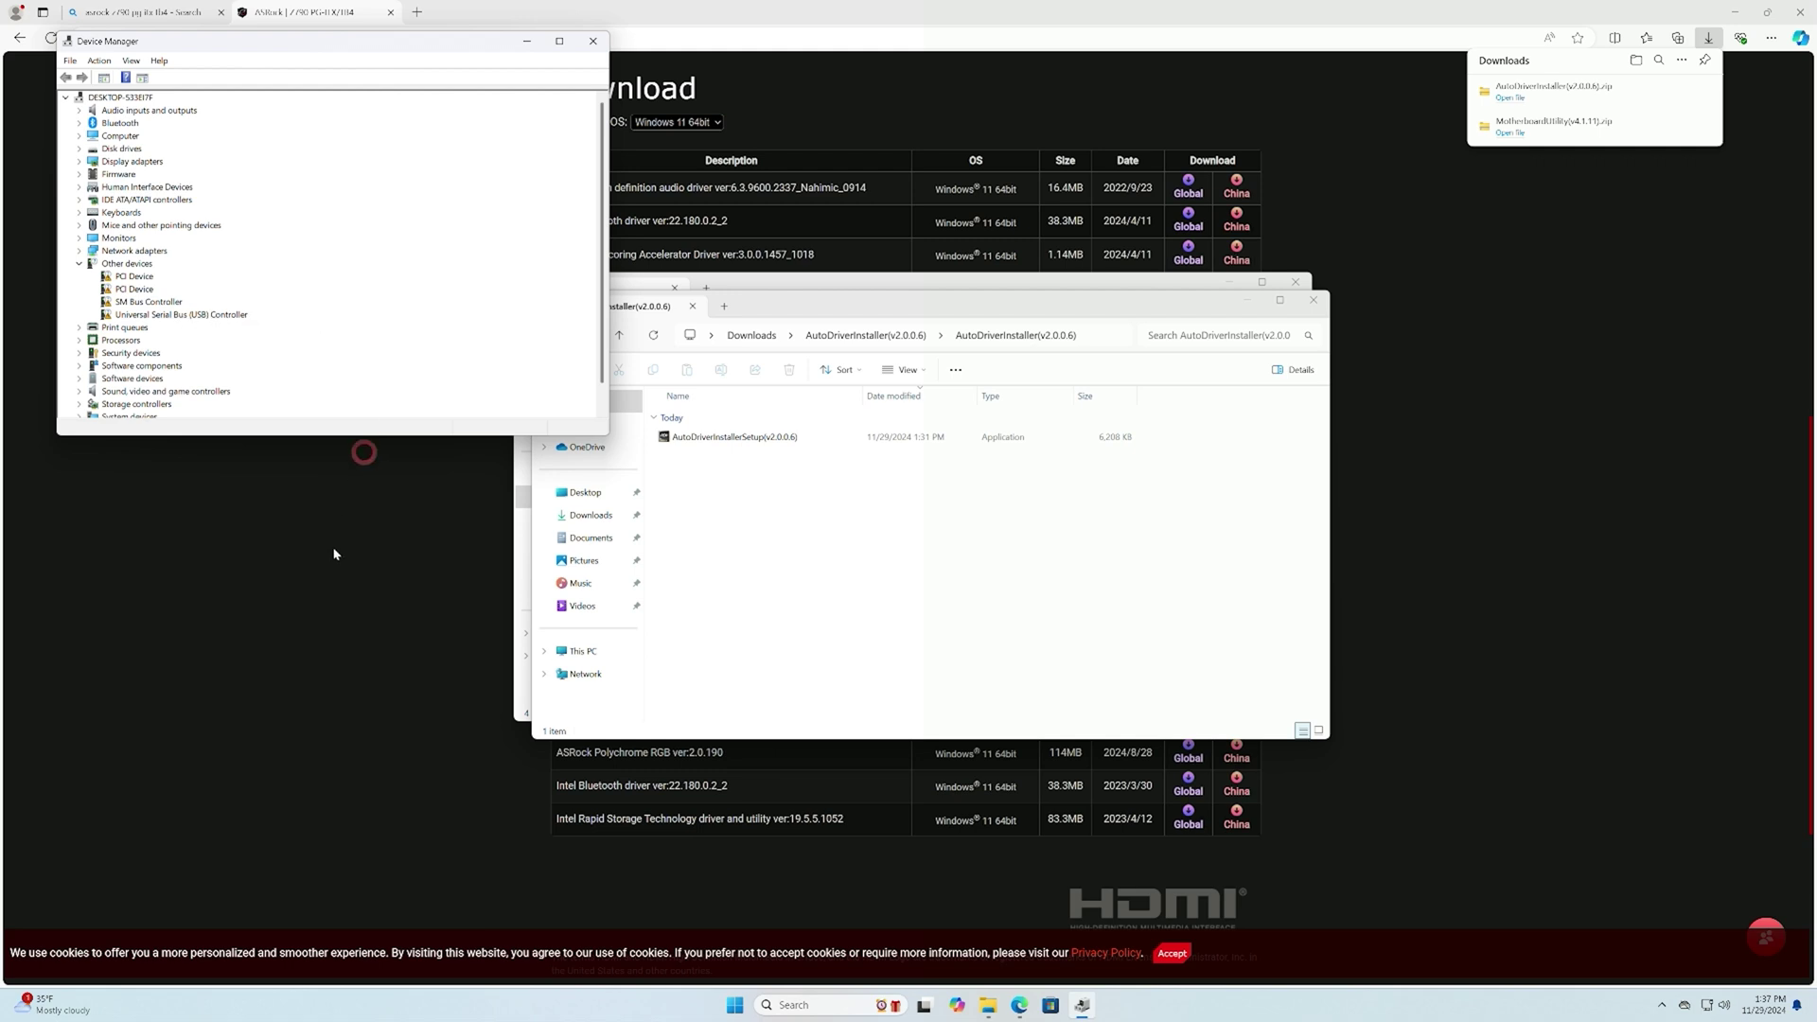
{"action": "left_click", "coordinate": [728, 580]}
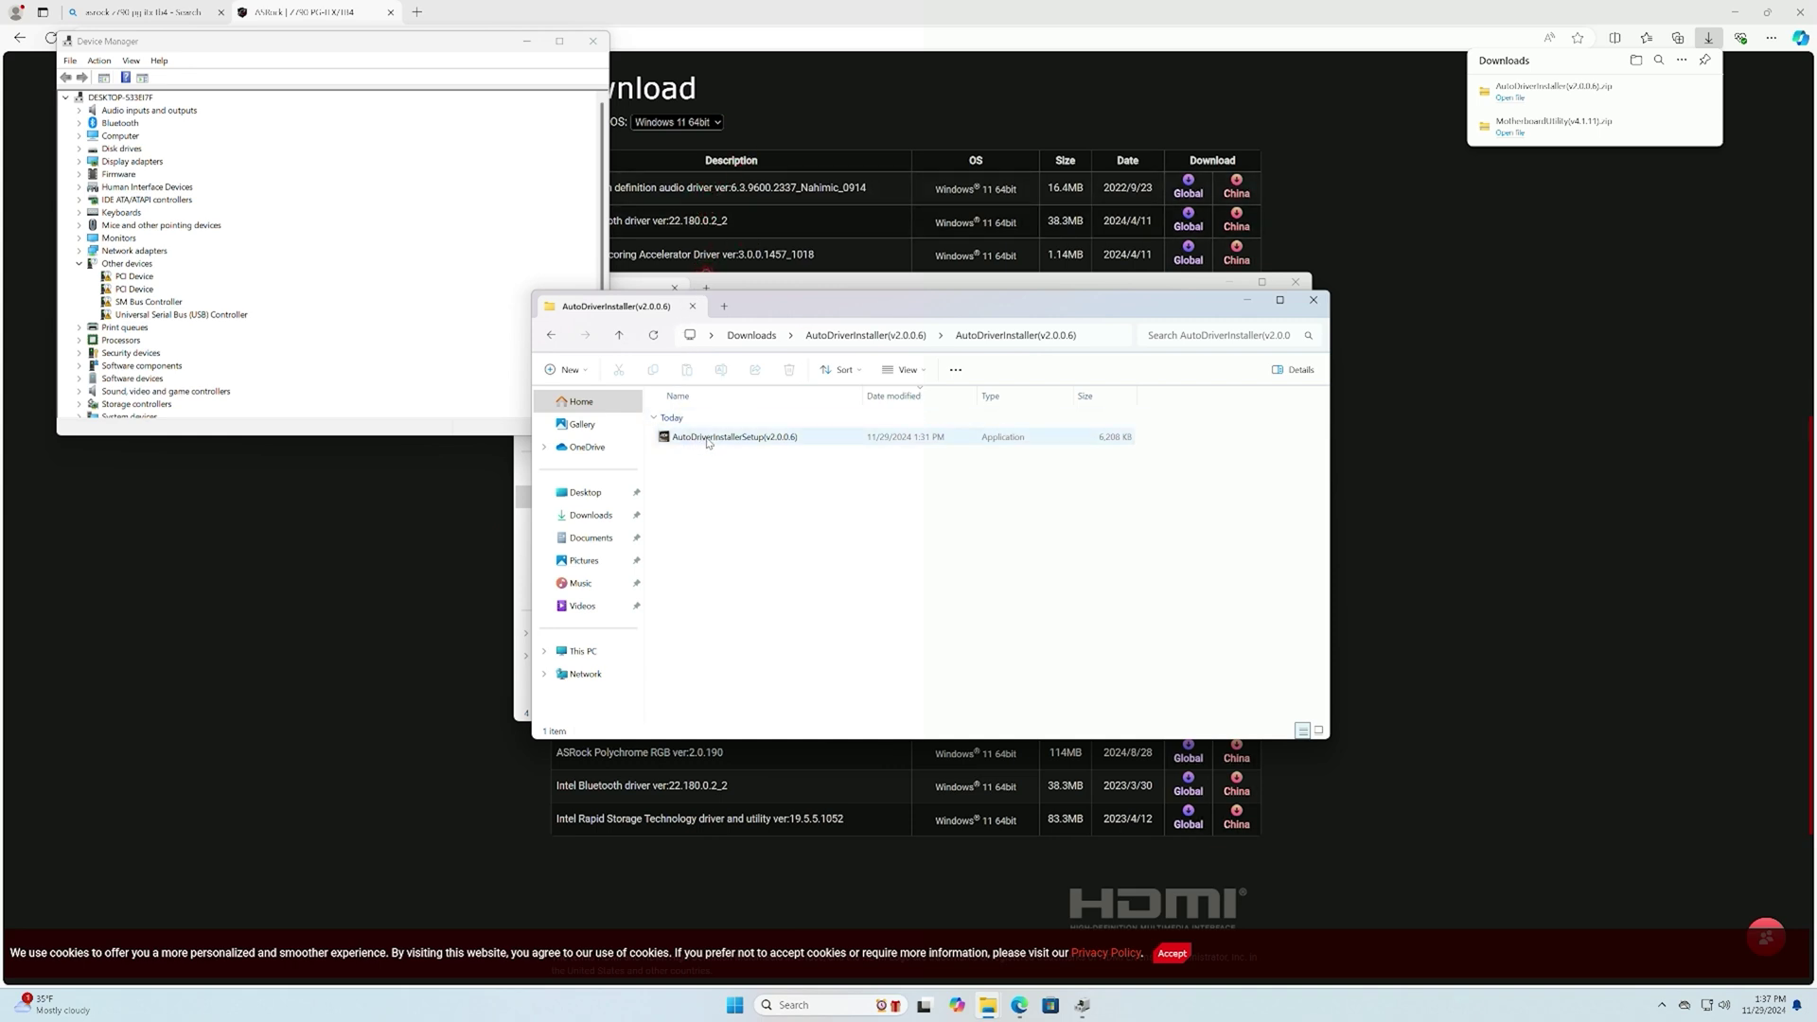
{"action": "left_click", "coordinate": [1233, 281]}
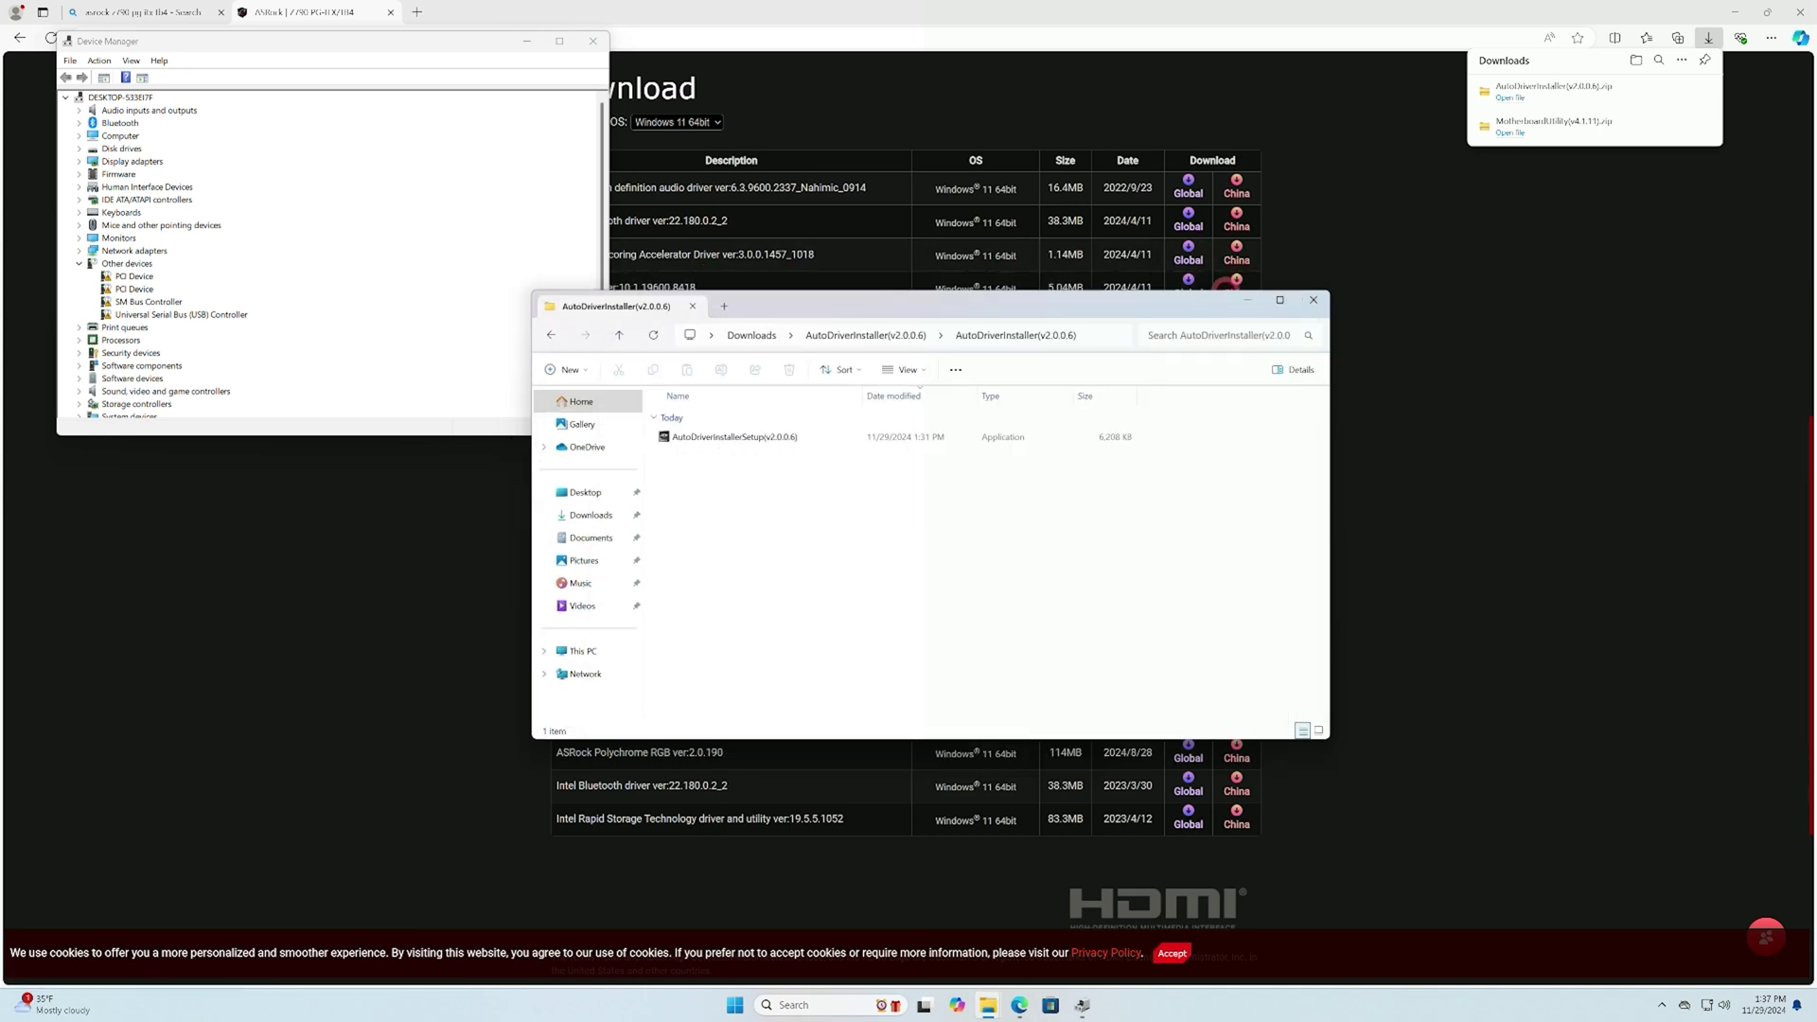
{"action": "left_click_drag", "start_coordinate": [1196, 302], "coordinate": [1752, 490]}
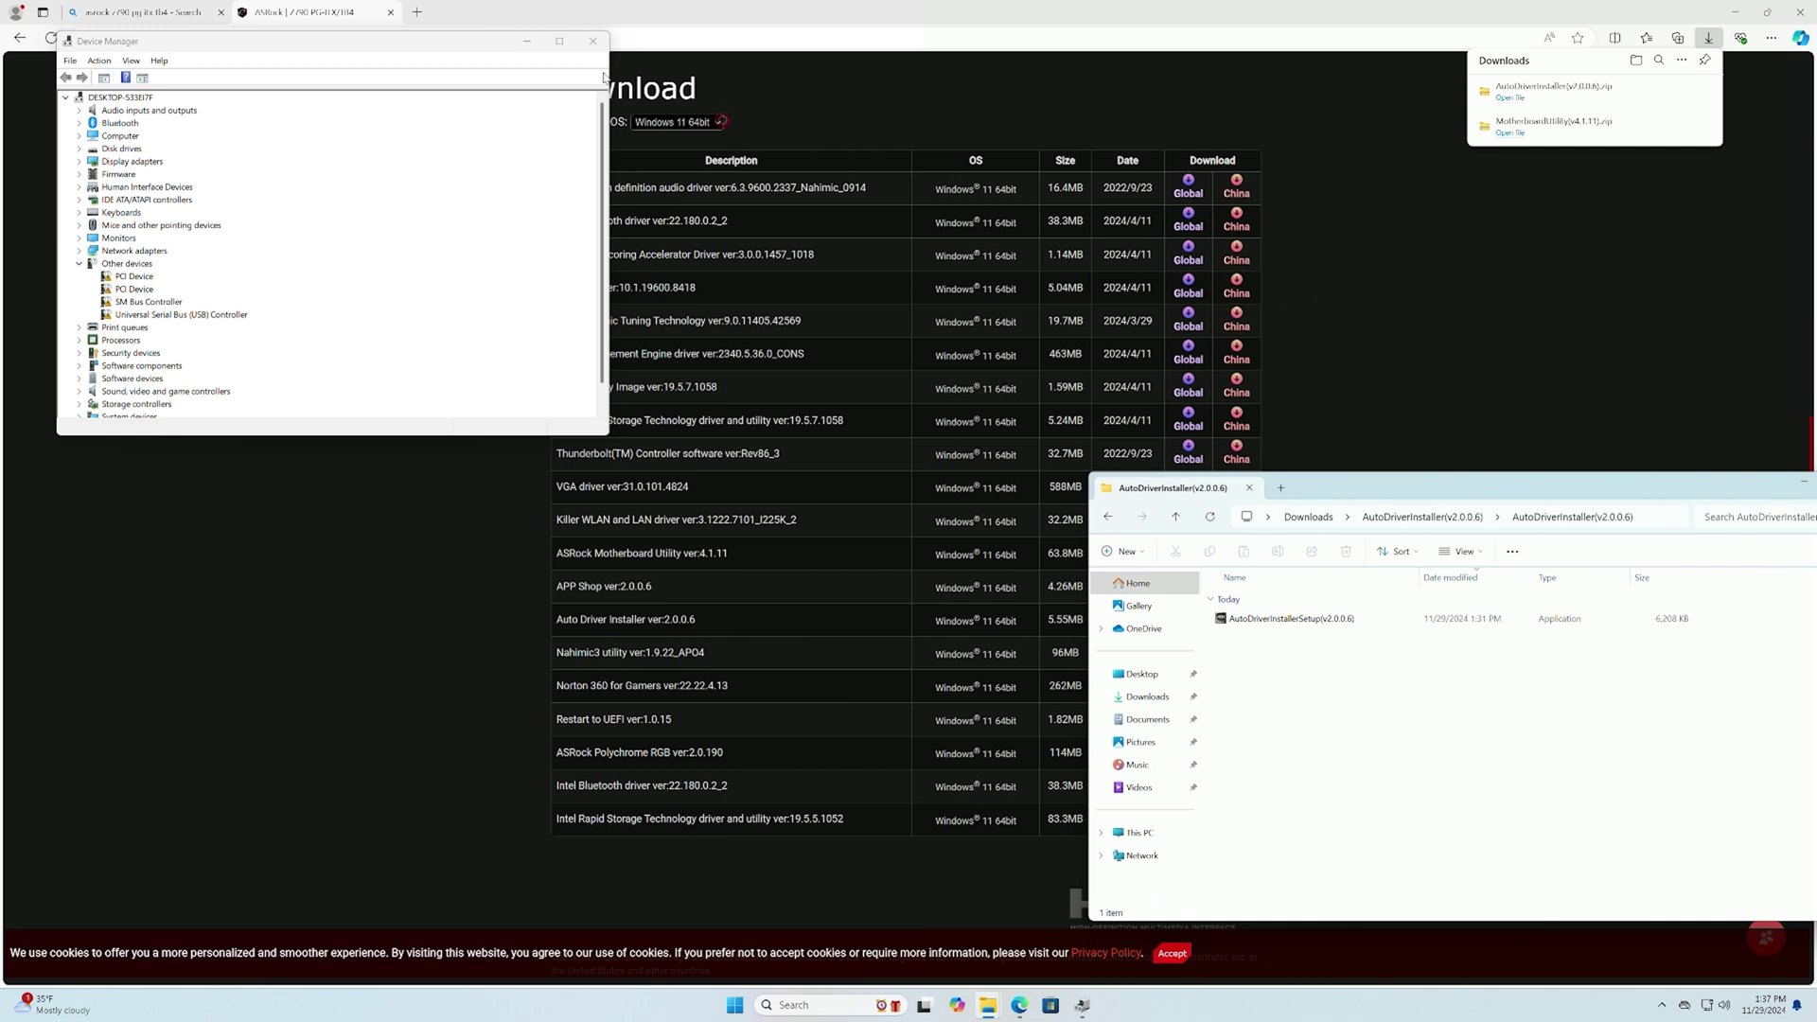
{"action": "left_click", "coordinate": [593, 41]}
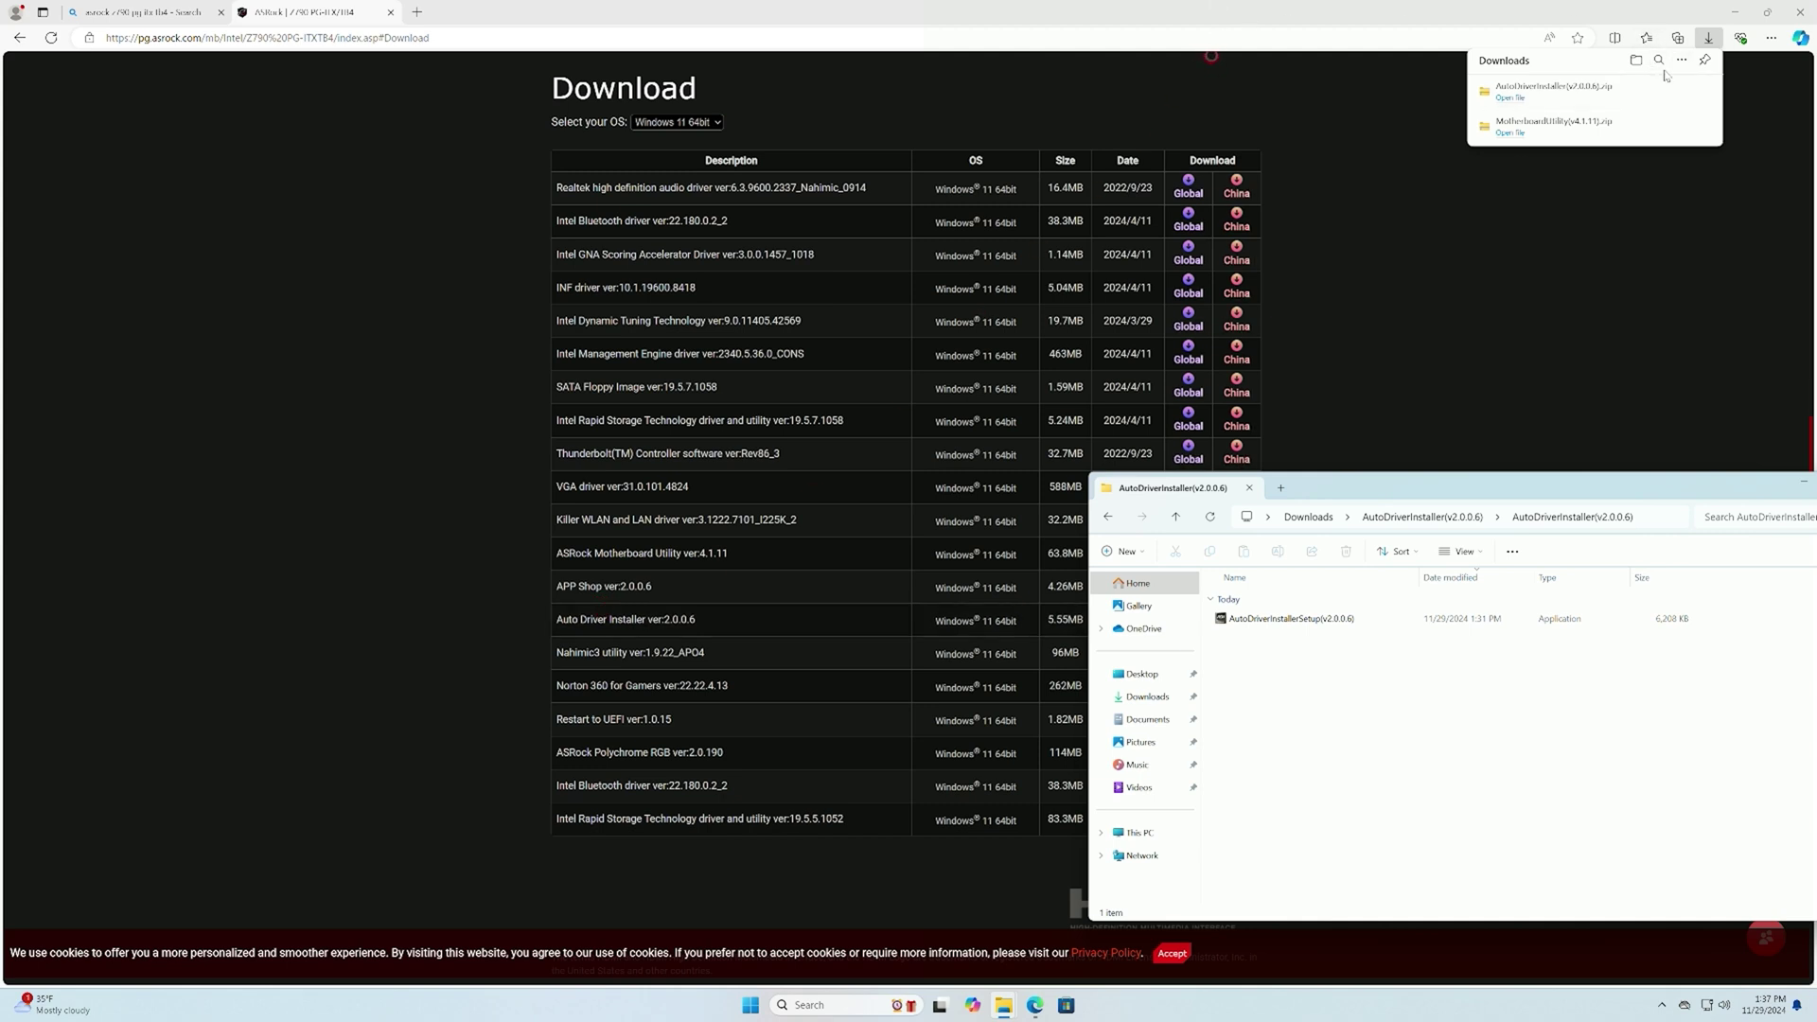
- Bring the AutoDriverInstaller(v2.0.0.6) folder window to the front
{"action": "left_click", "coordinate": [1637, 171]}
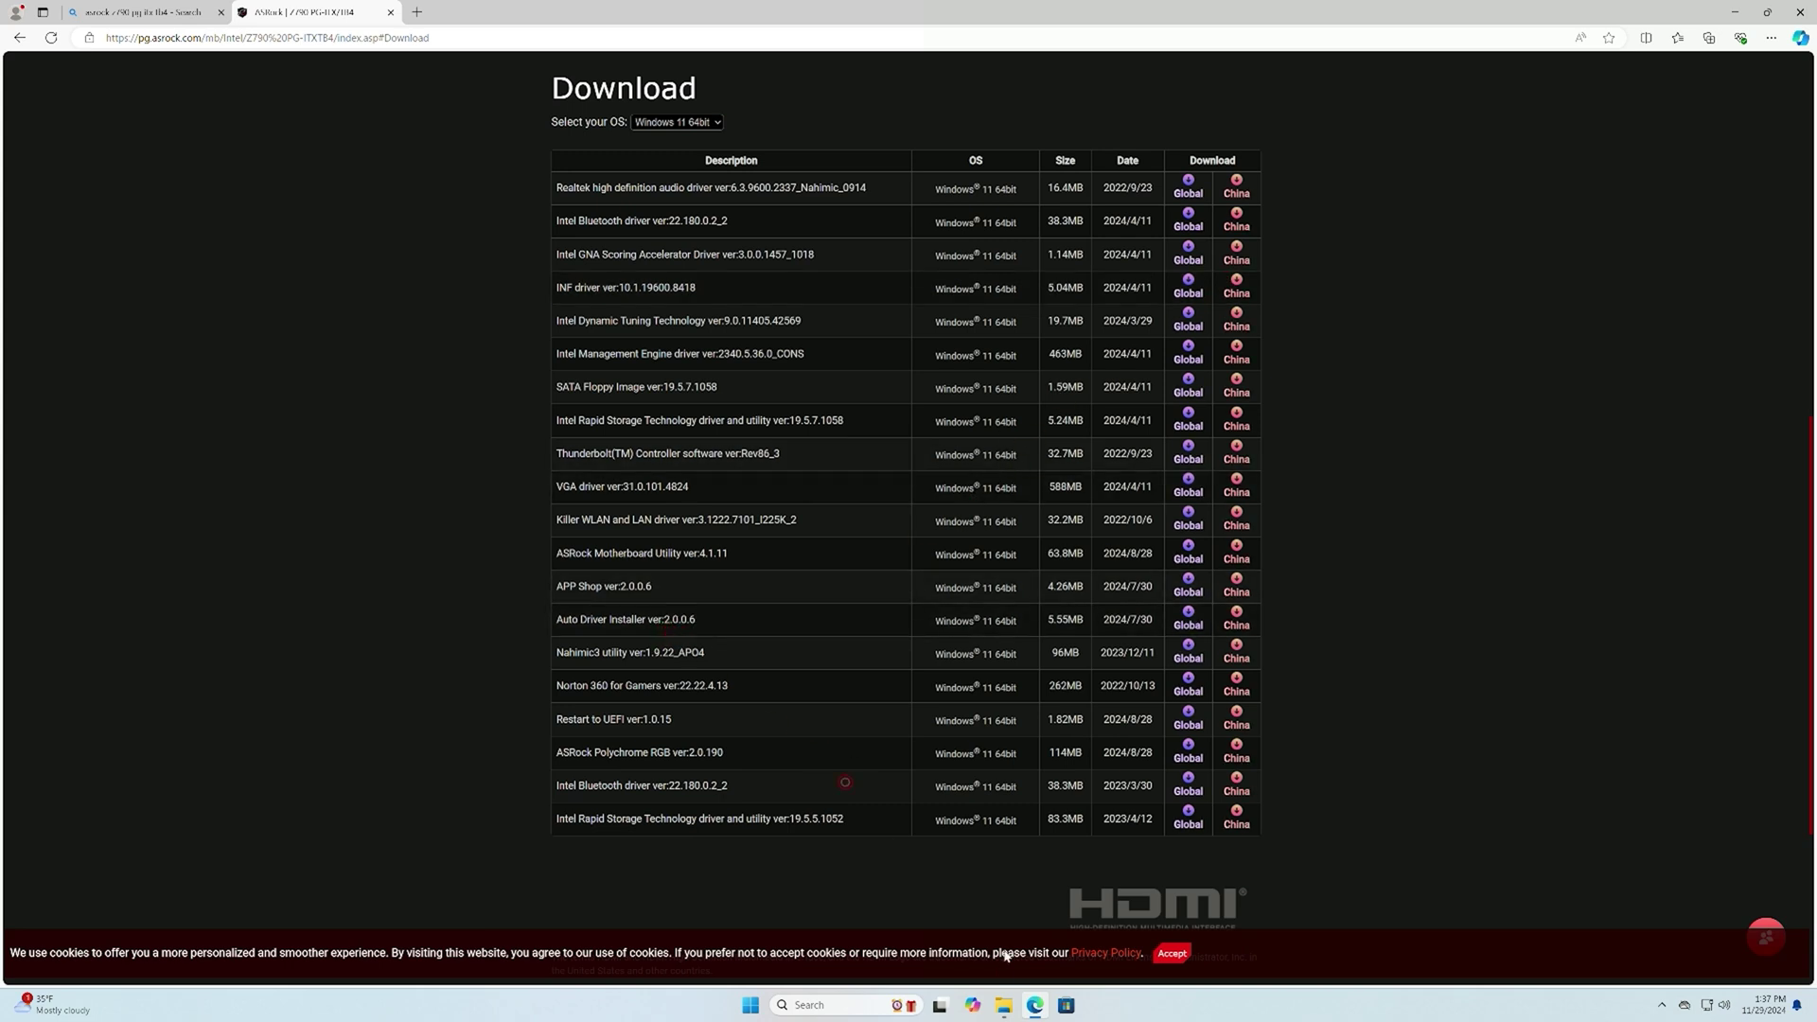
{"action": "mouse_move", "coordinate": [1003, 1005]}
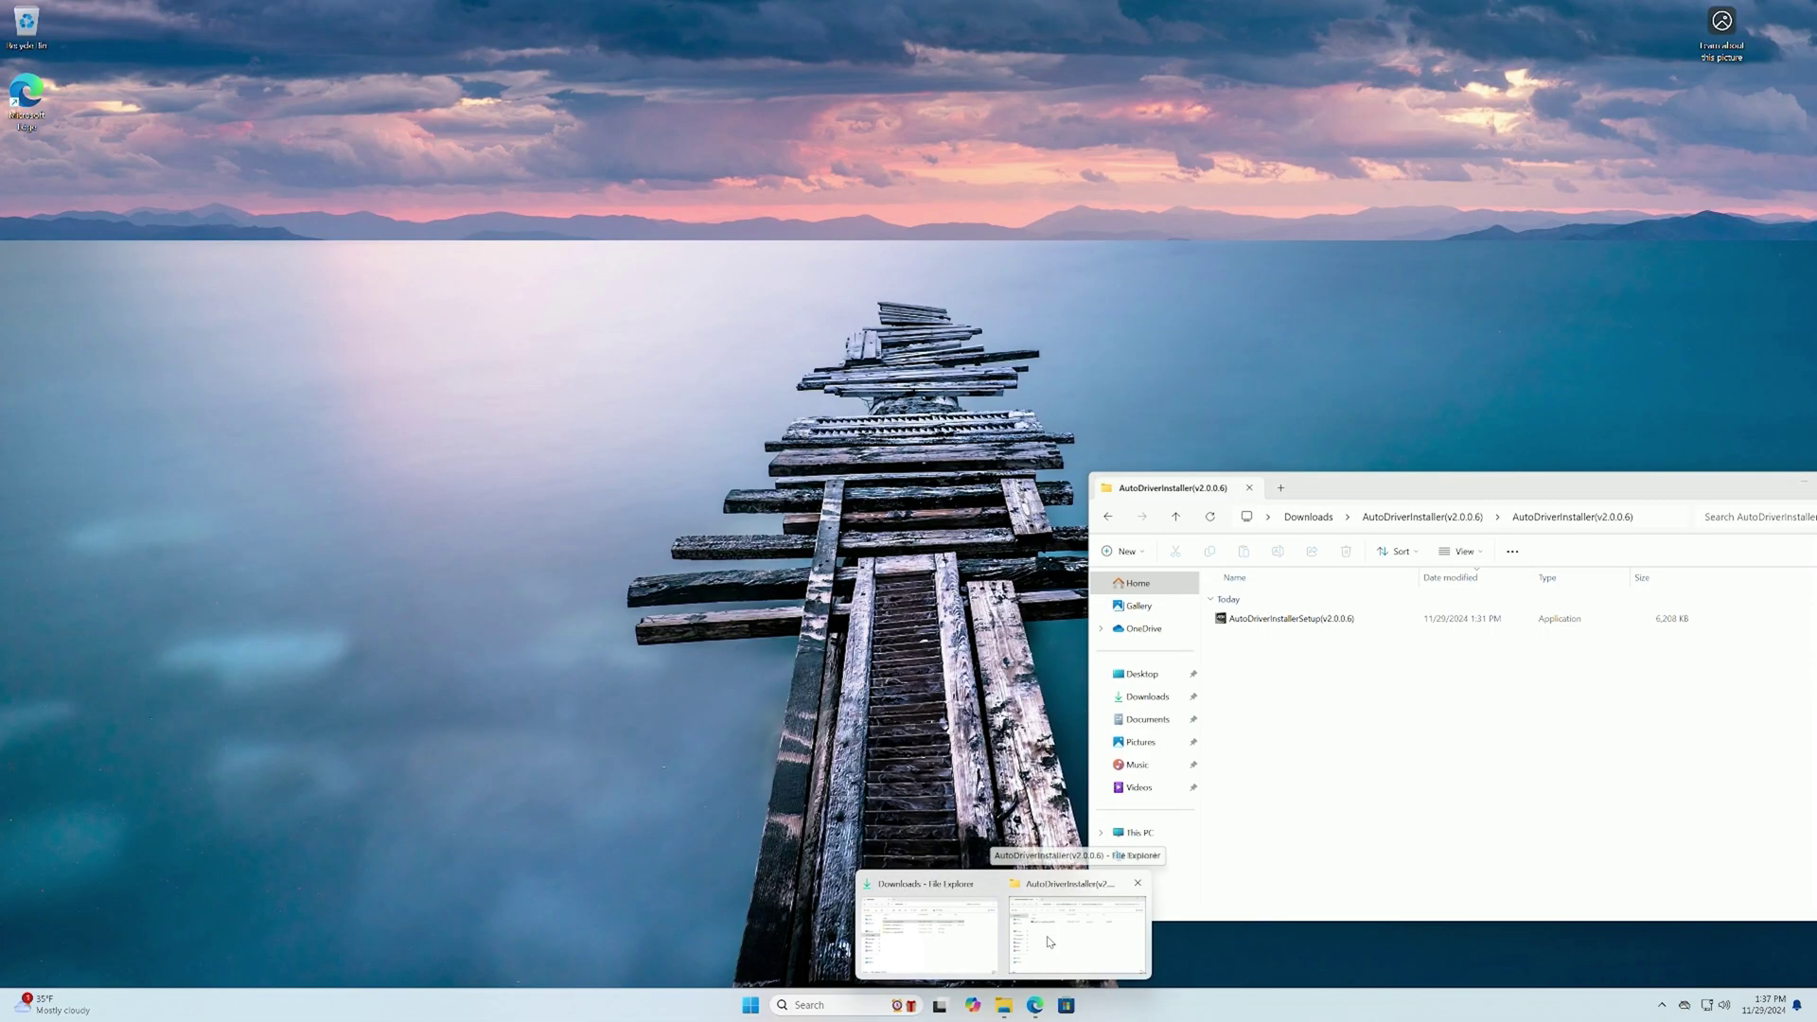
{"action": "left_click", "coordinate": [1048, 942]}
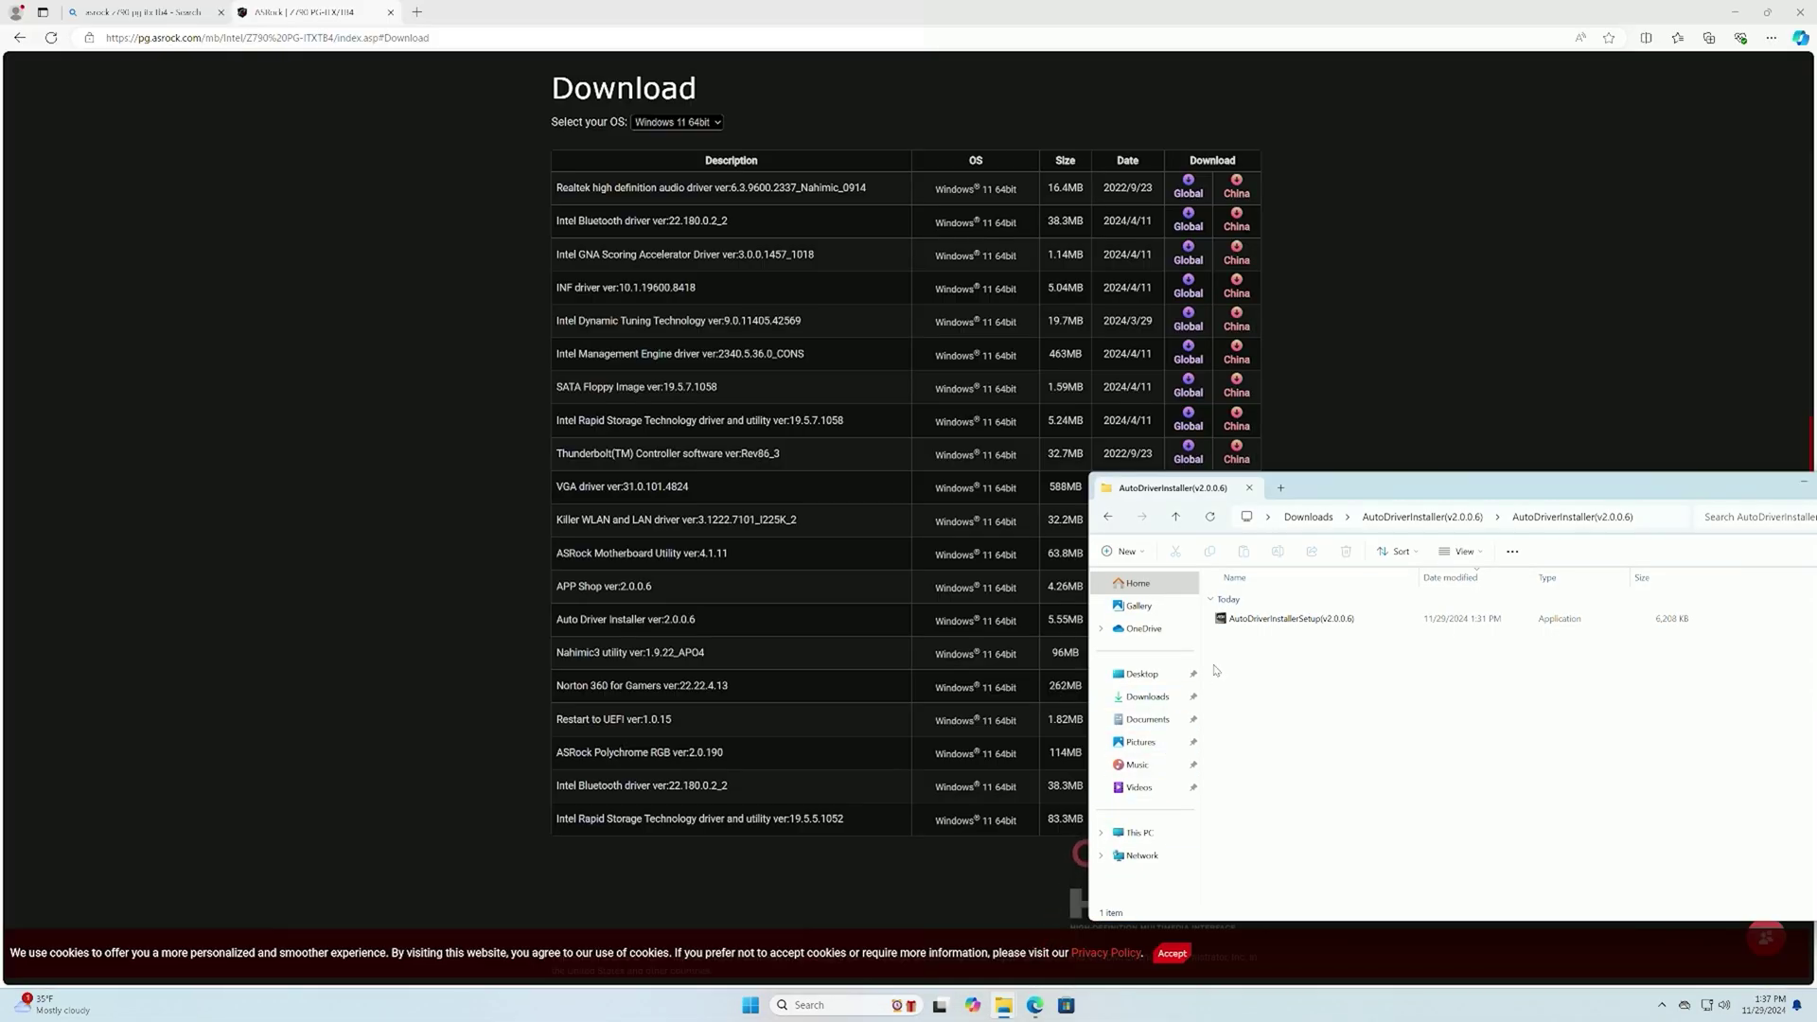
- Install Auto Driver Installer v2.0.0.6 with terms accepted, default location and Start menu folder
{"action": "left_click", "coordinate": [1238, 621]}
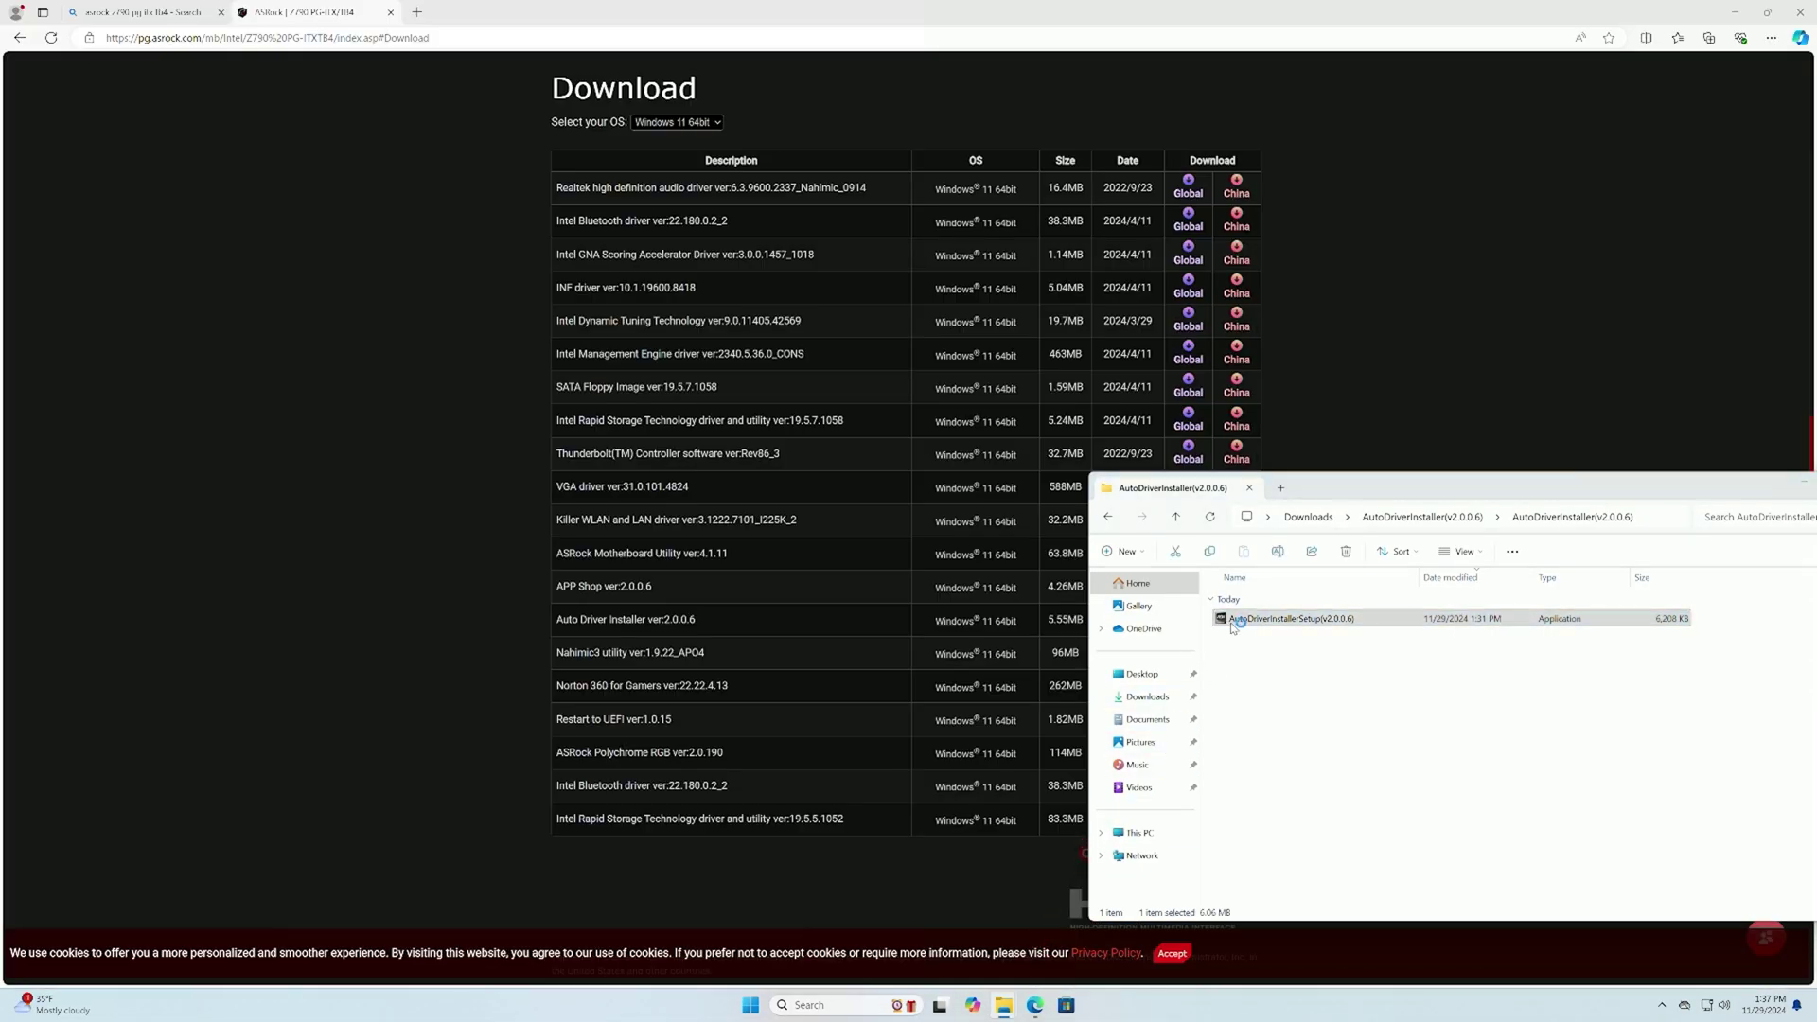
{"action": "double_click", "coordinate": [1242, 622]}
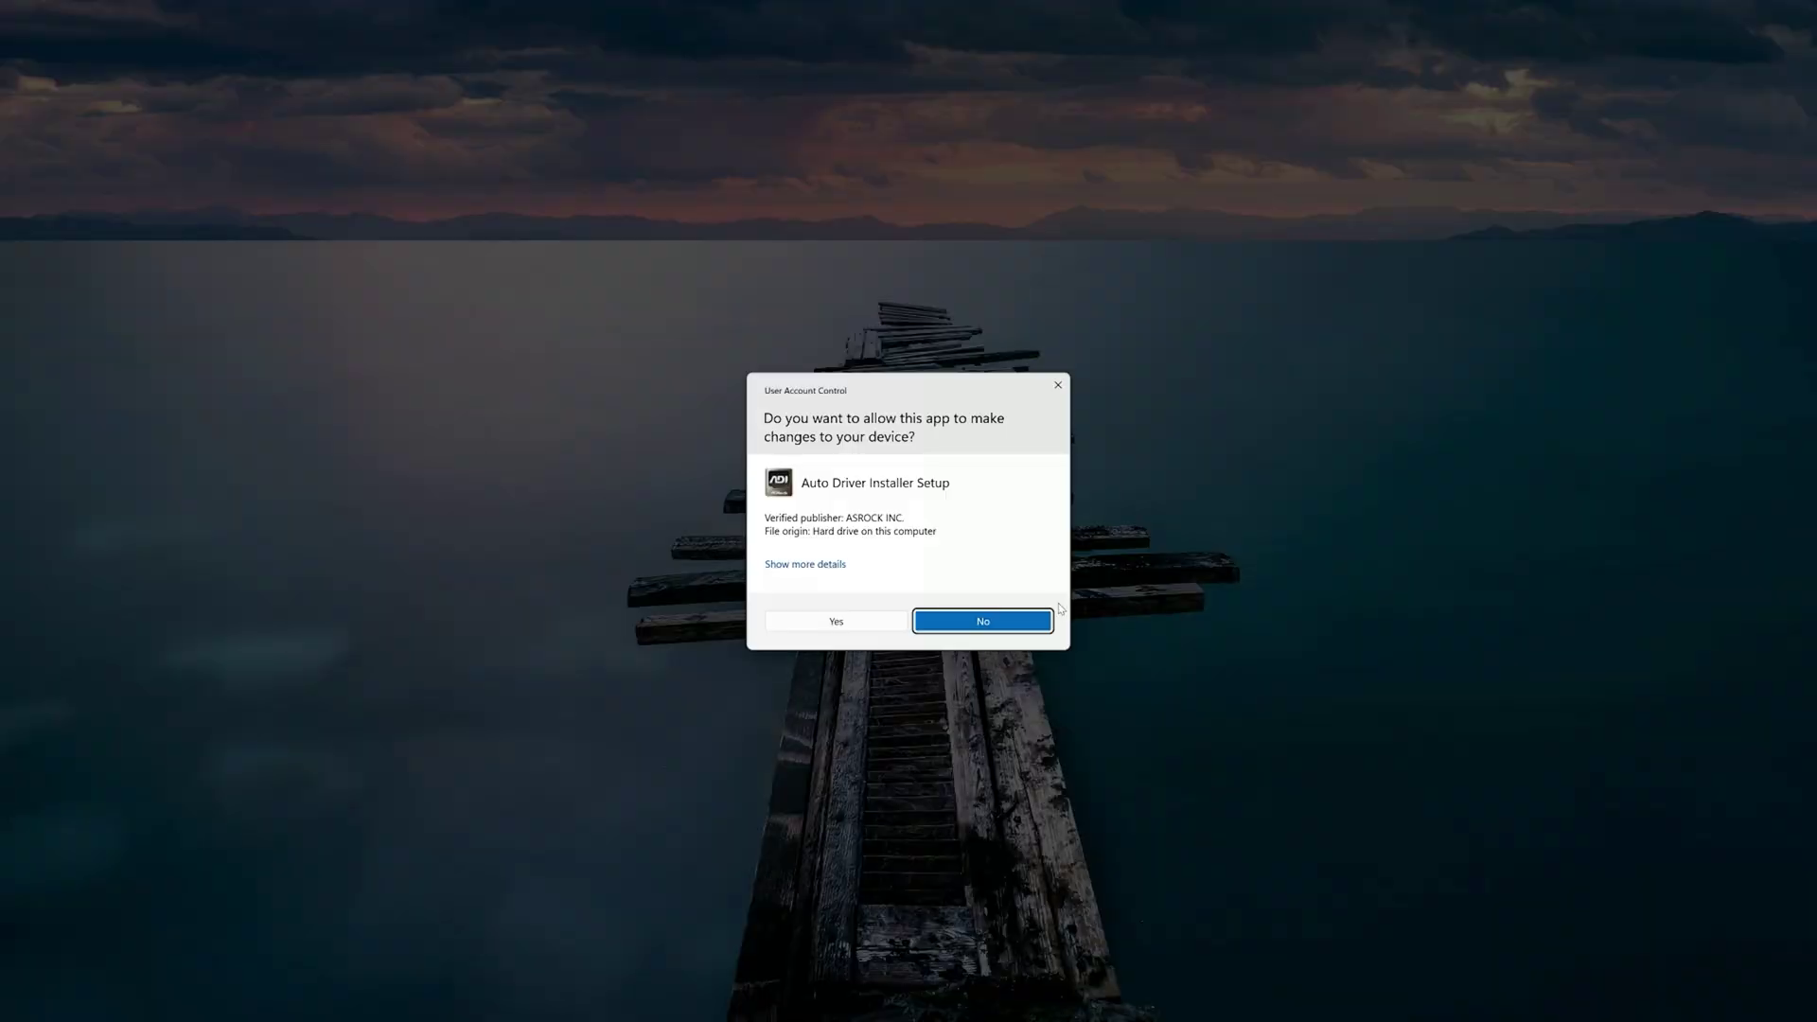
{"action": "left_click", "coordinate": [863, 622]}
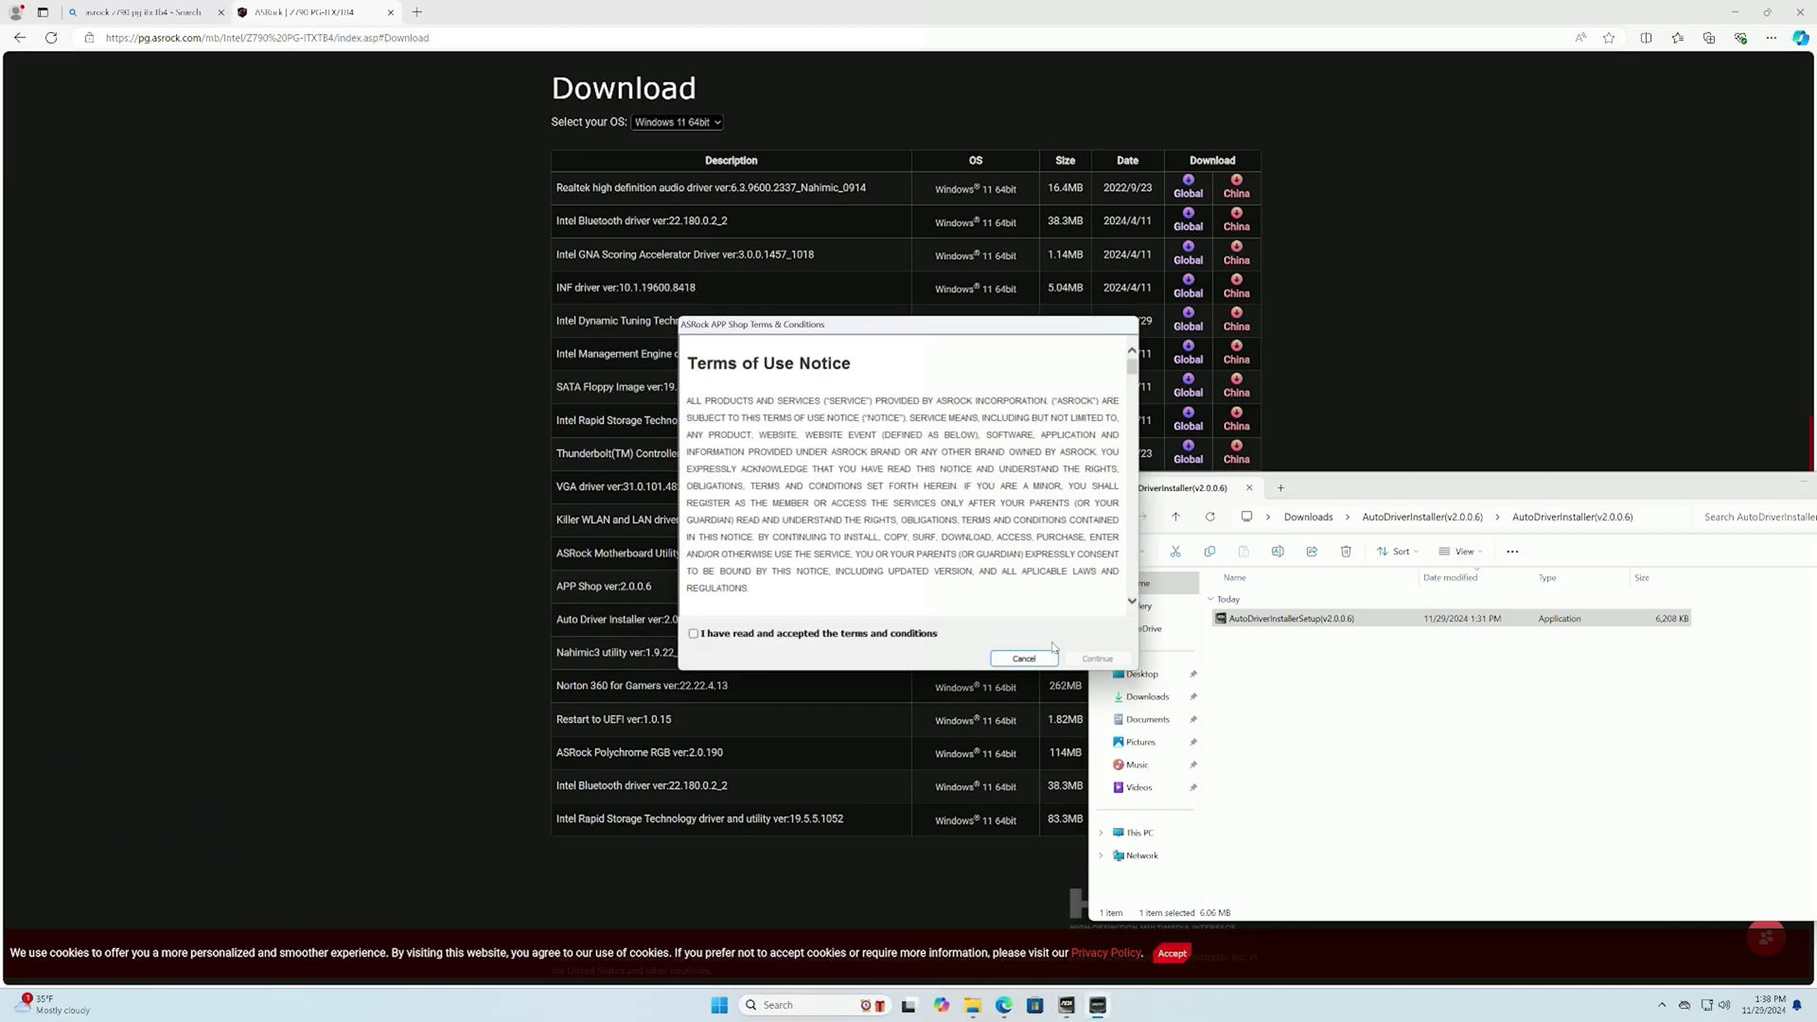
{"action": "left_click", "coordinate": [858, 637]}
{"action": "left_click", "coordinate": [1098, 658]}
{"action": "left_click", "coordinate": [990, 612]}
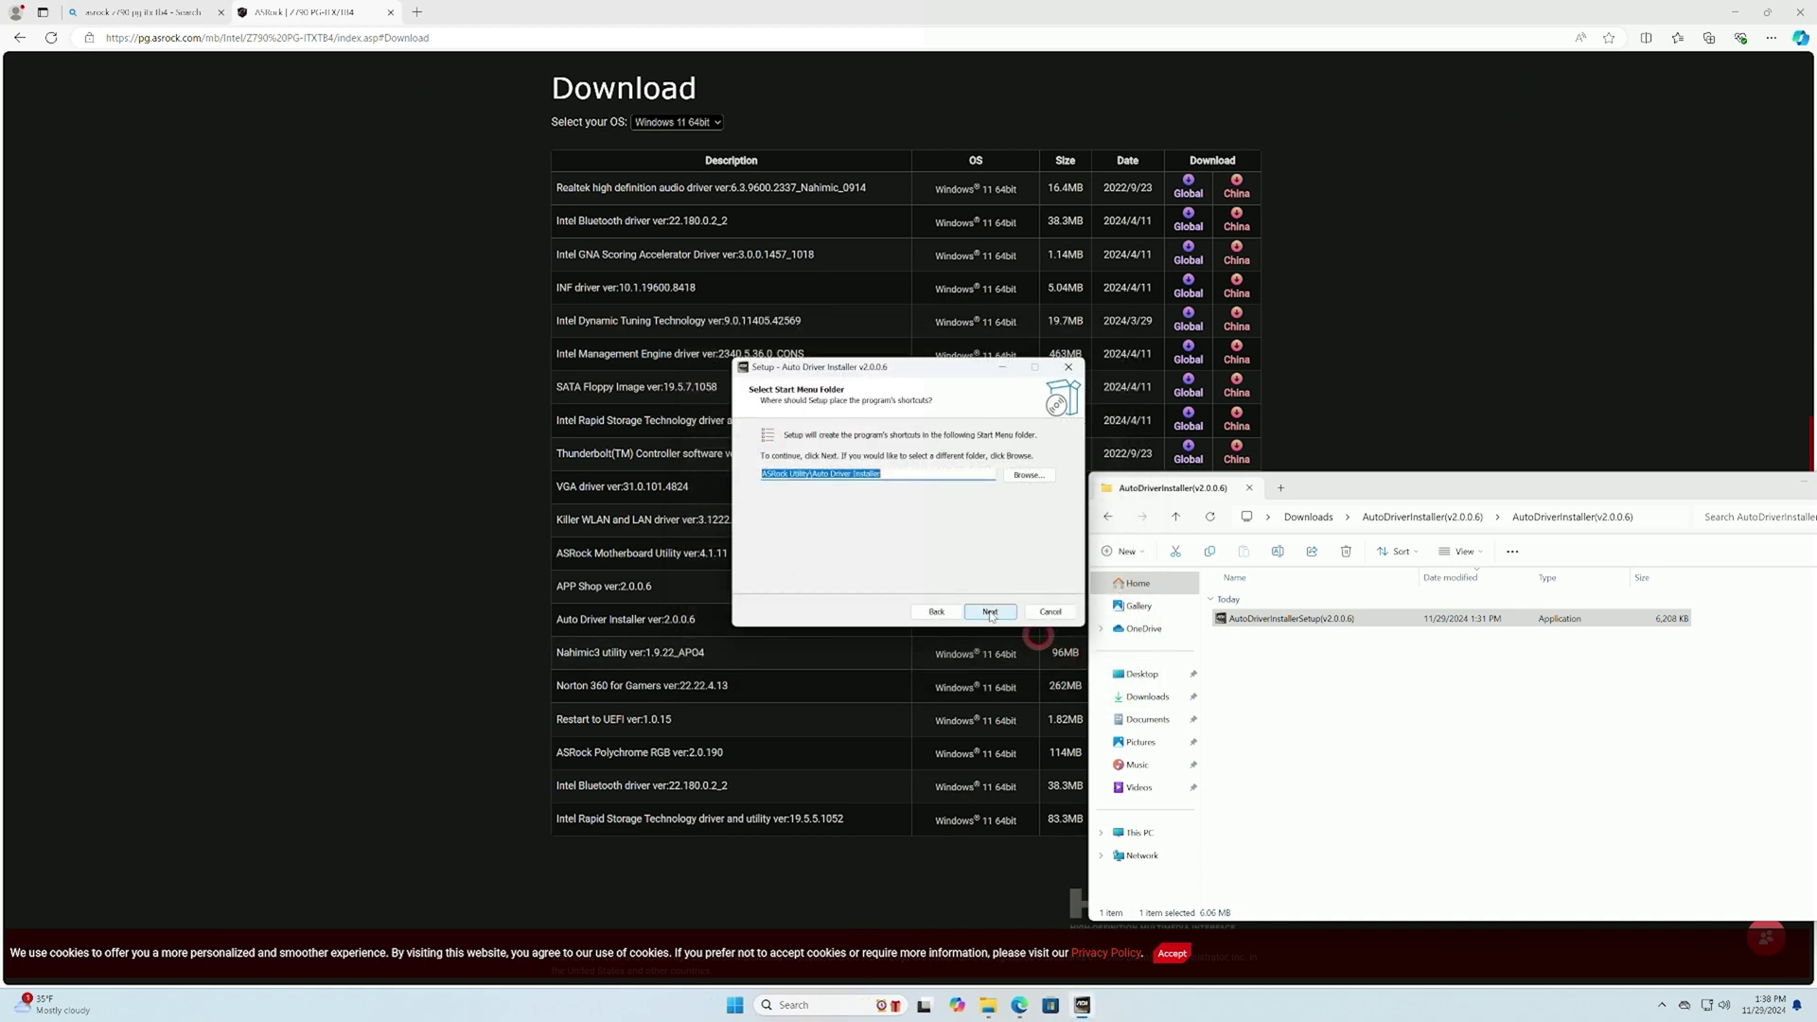
{"action": "left_click", "coordinate": [990, 611]}
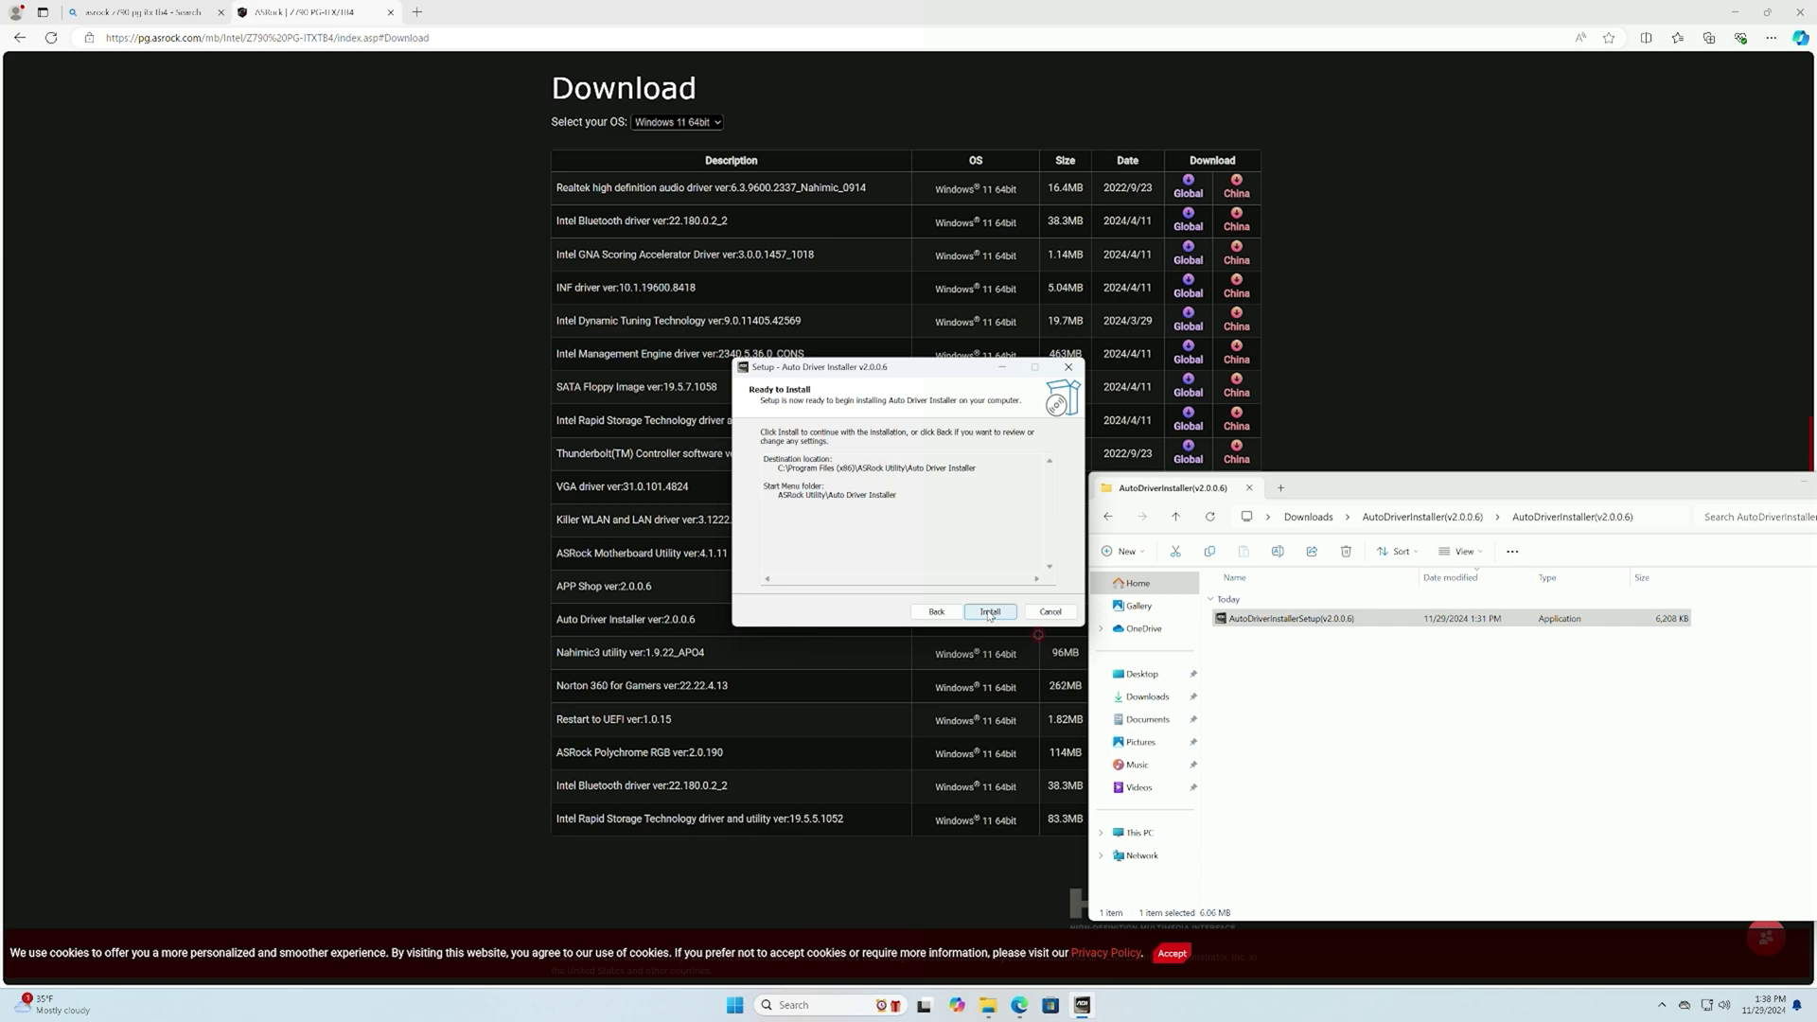
{"action": "left_click", "coordinate": [990, 612]}
{"action": "left_click_drag", "start_coordinate": [1465, 487], "coordinate": [1265, 468]}
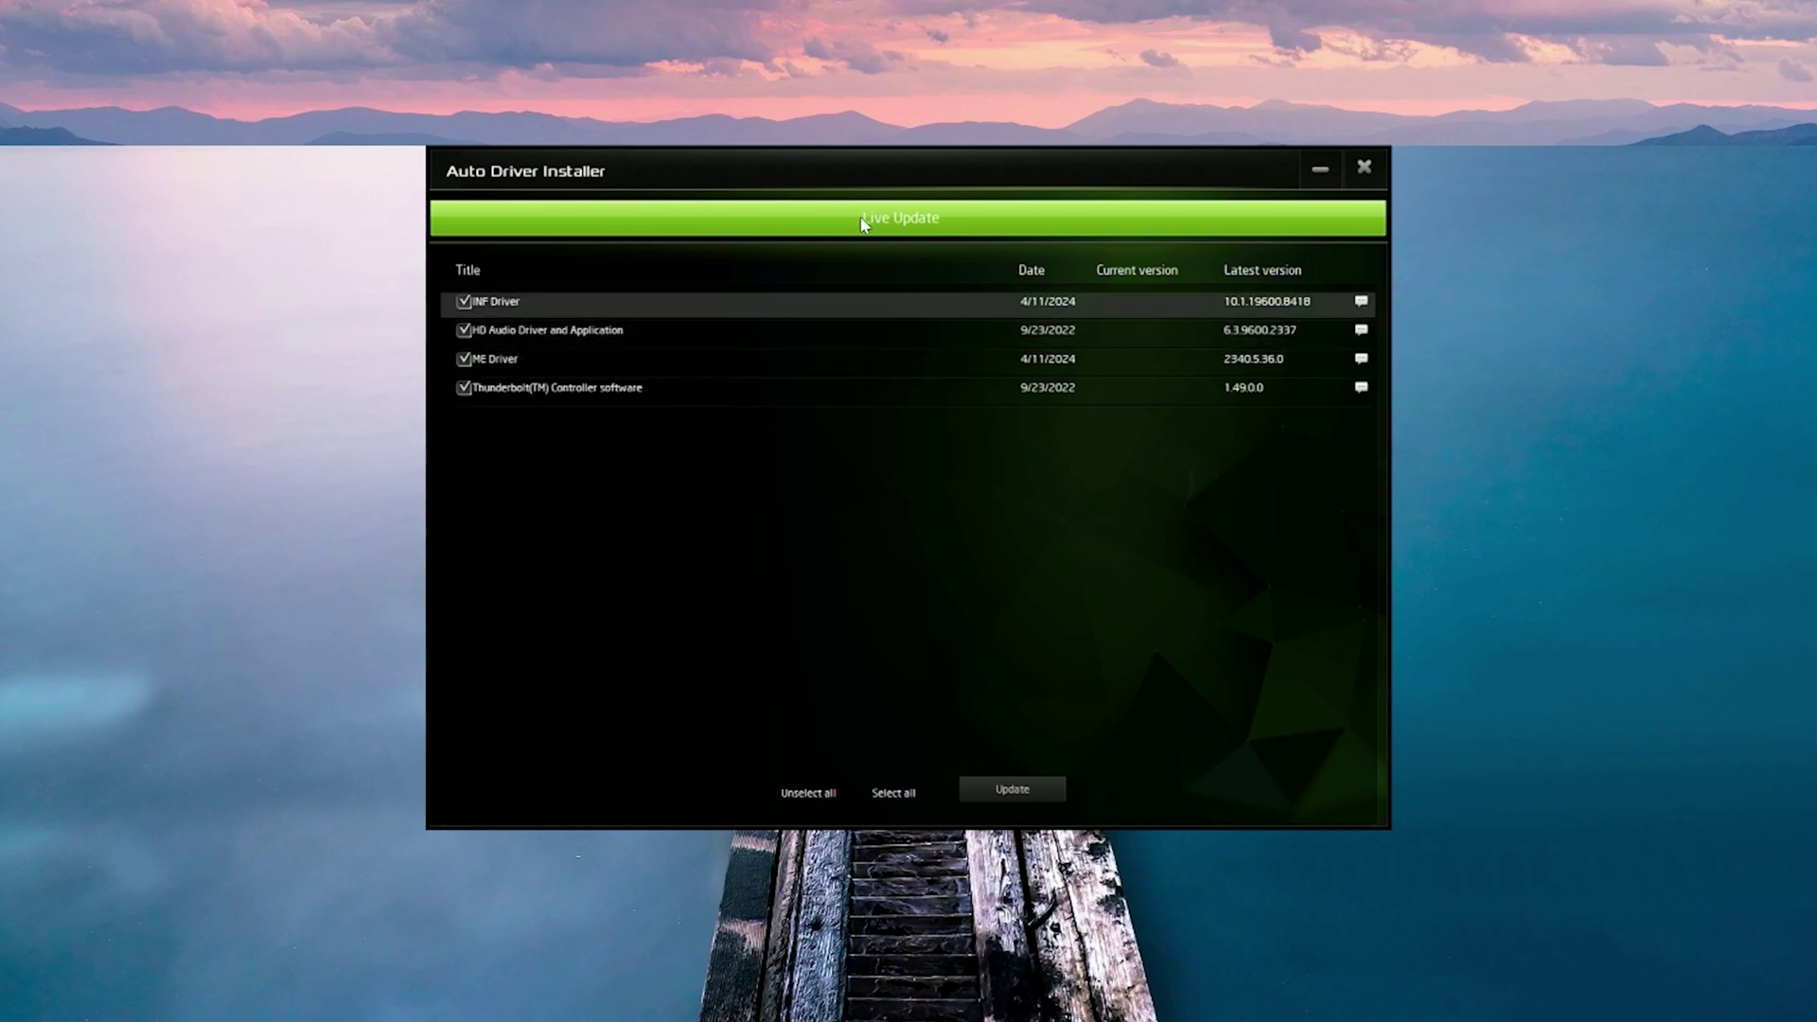
- Install all the listed drivers, accept the possible reboot, and acknowledge the completion message
{"action": "left_click", "coordinate": [1010, 793]}
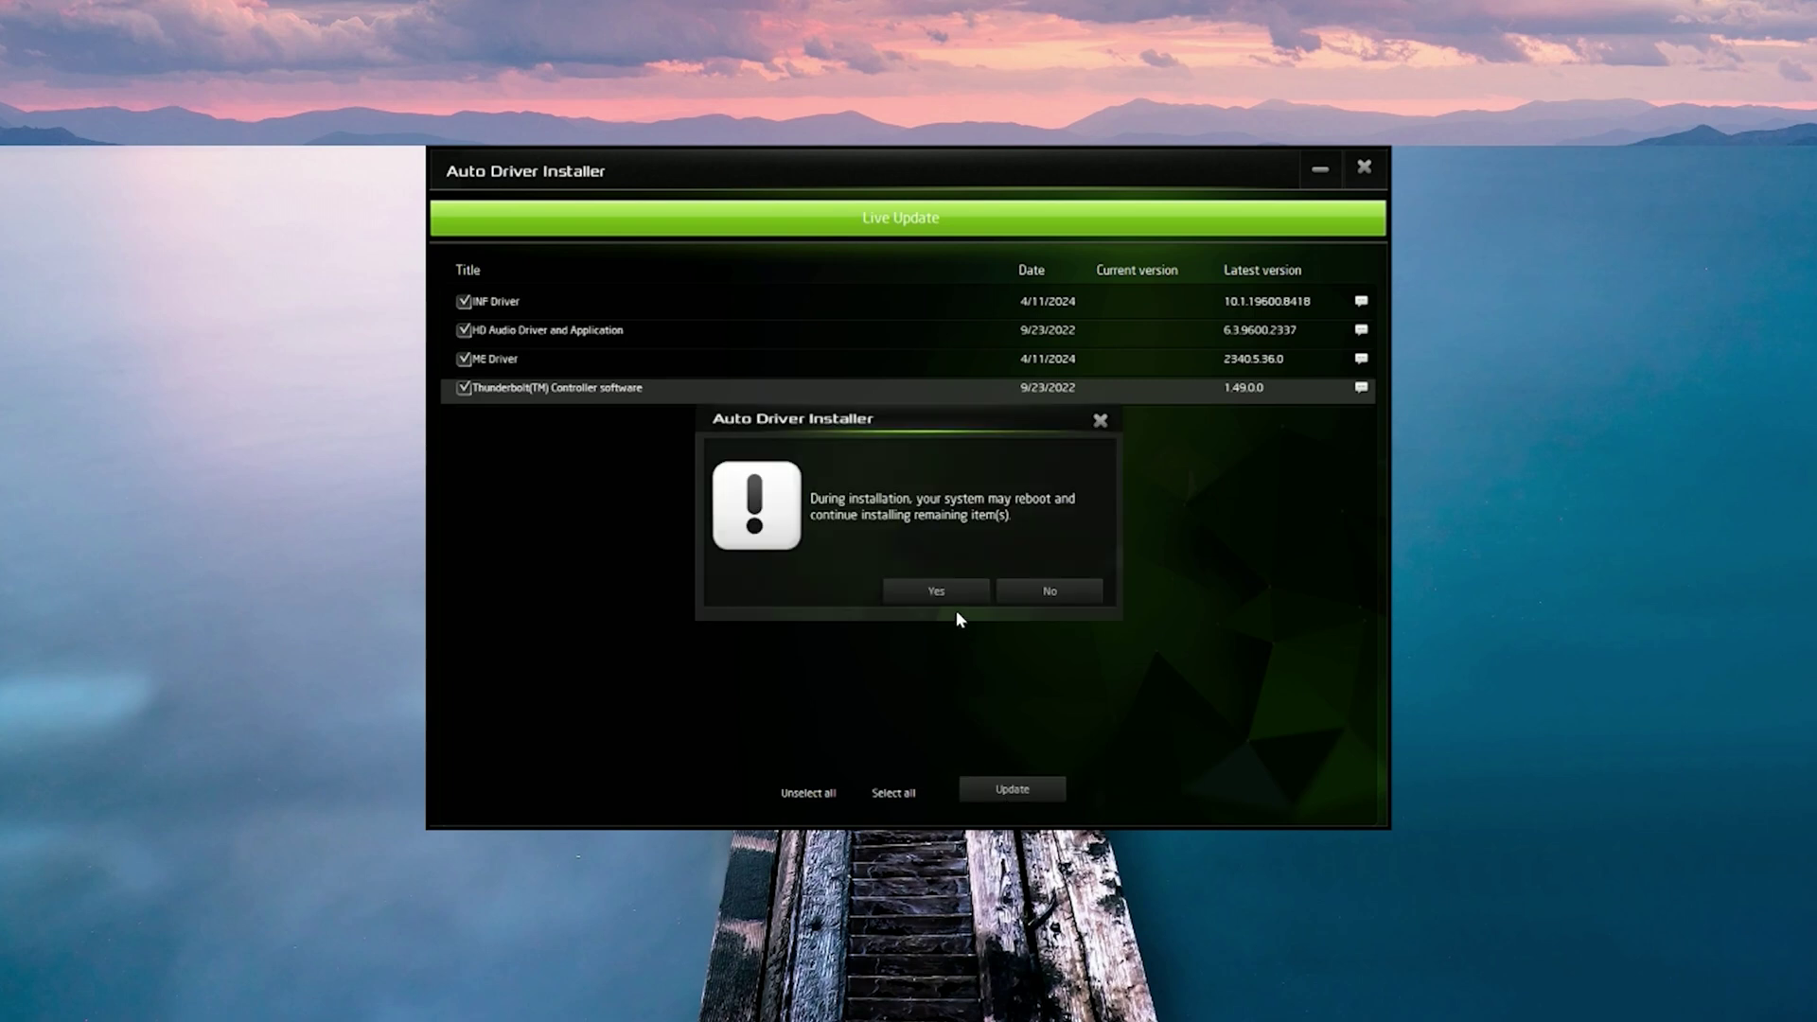
{"action": "left_click", "coordinate": [956, 596]}
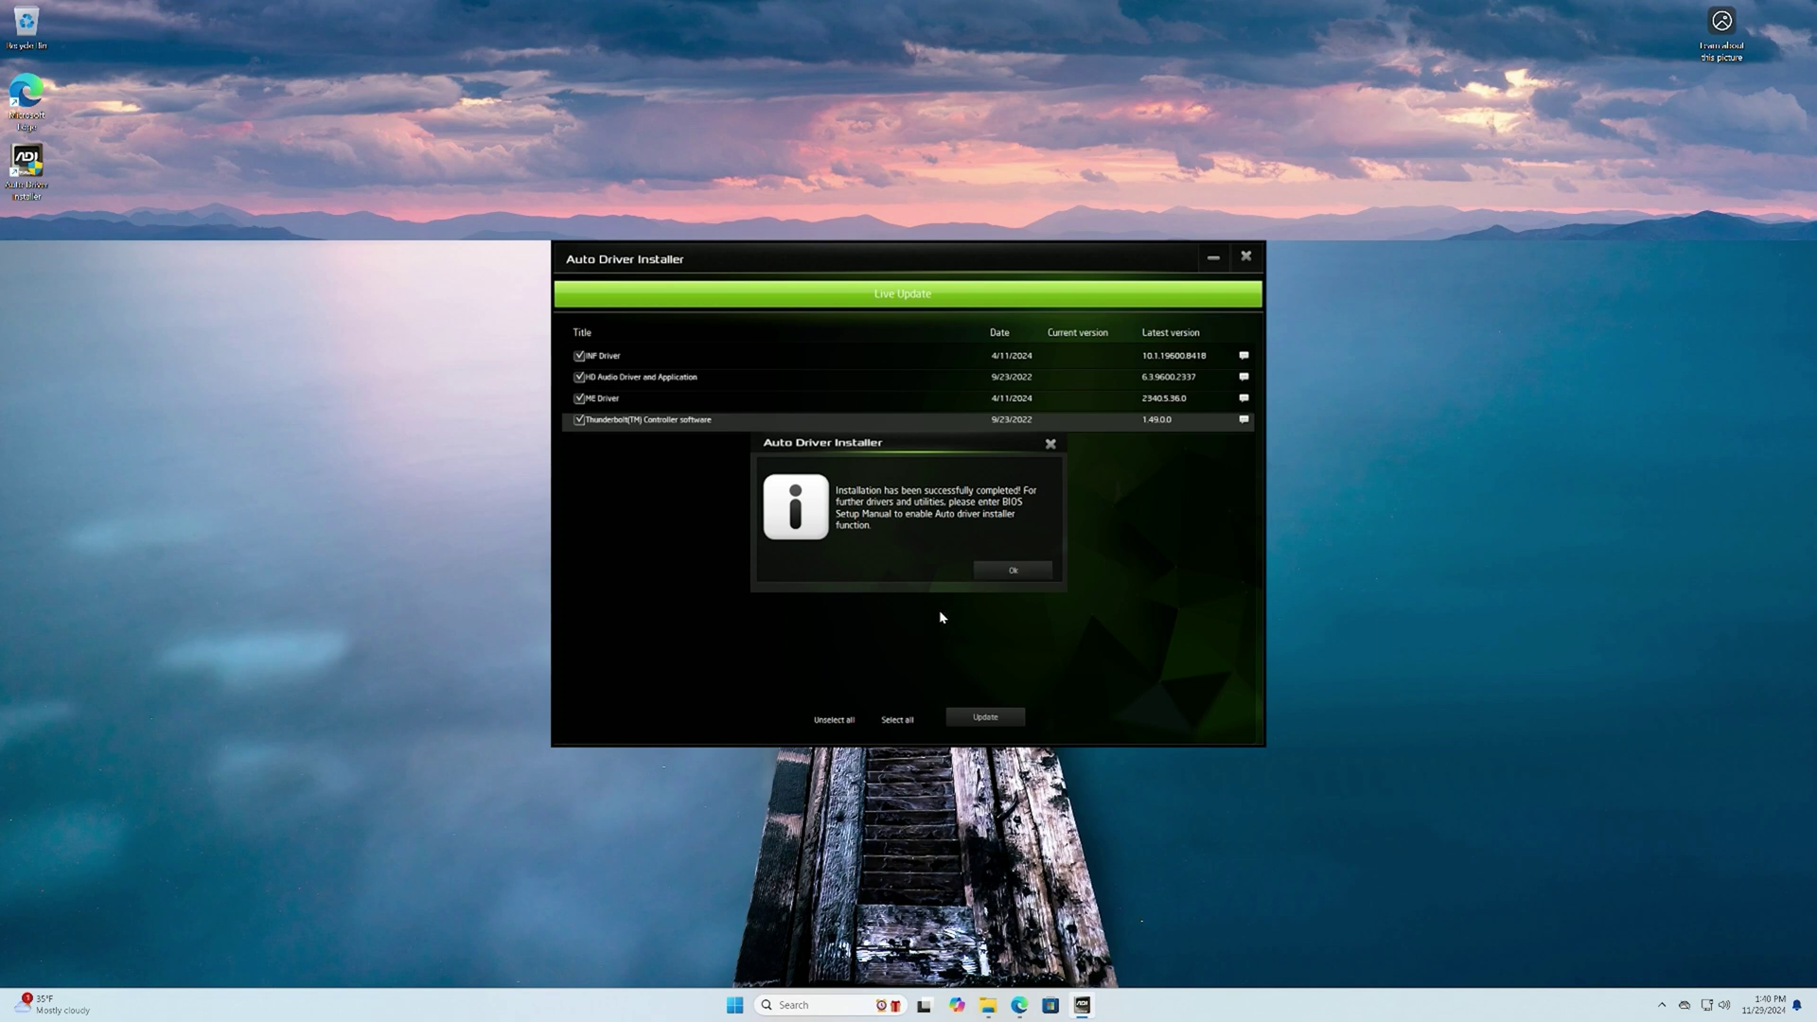
{"action": "left_click", "coordinate": [993, 574]}
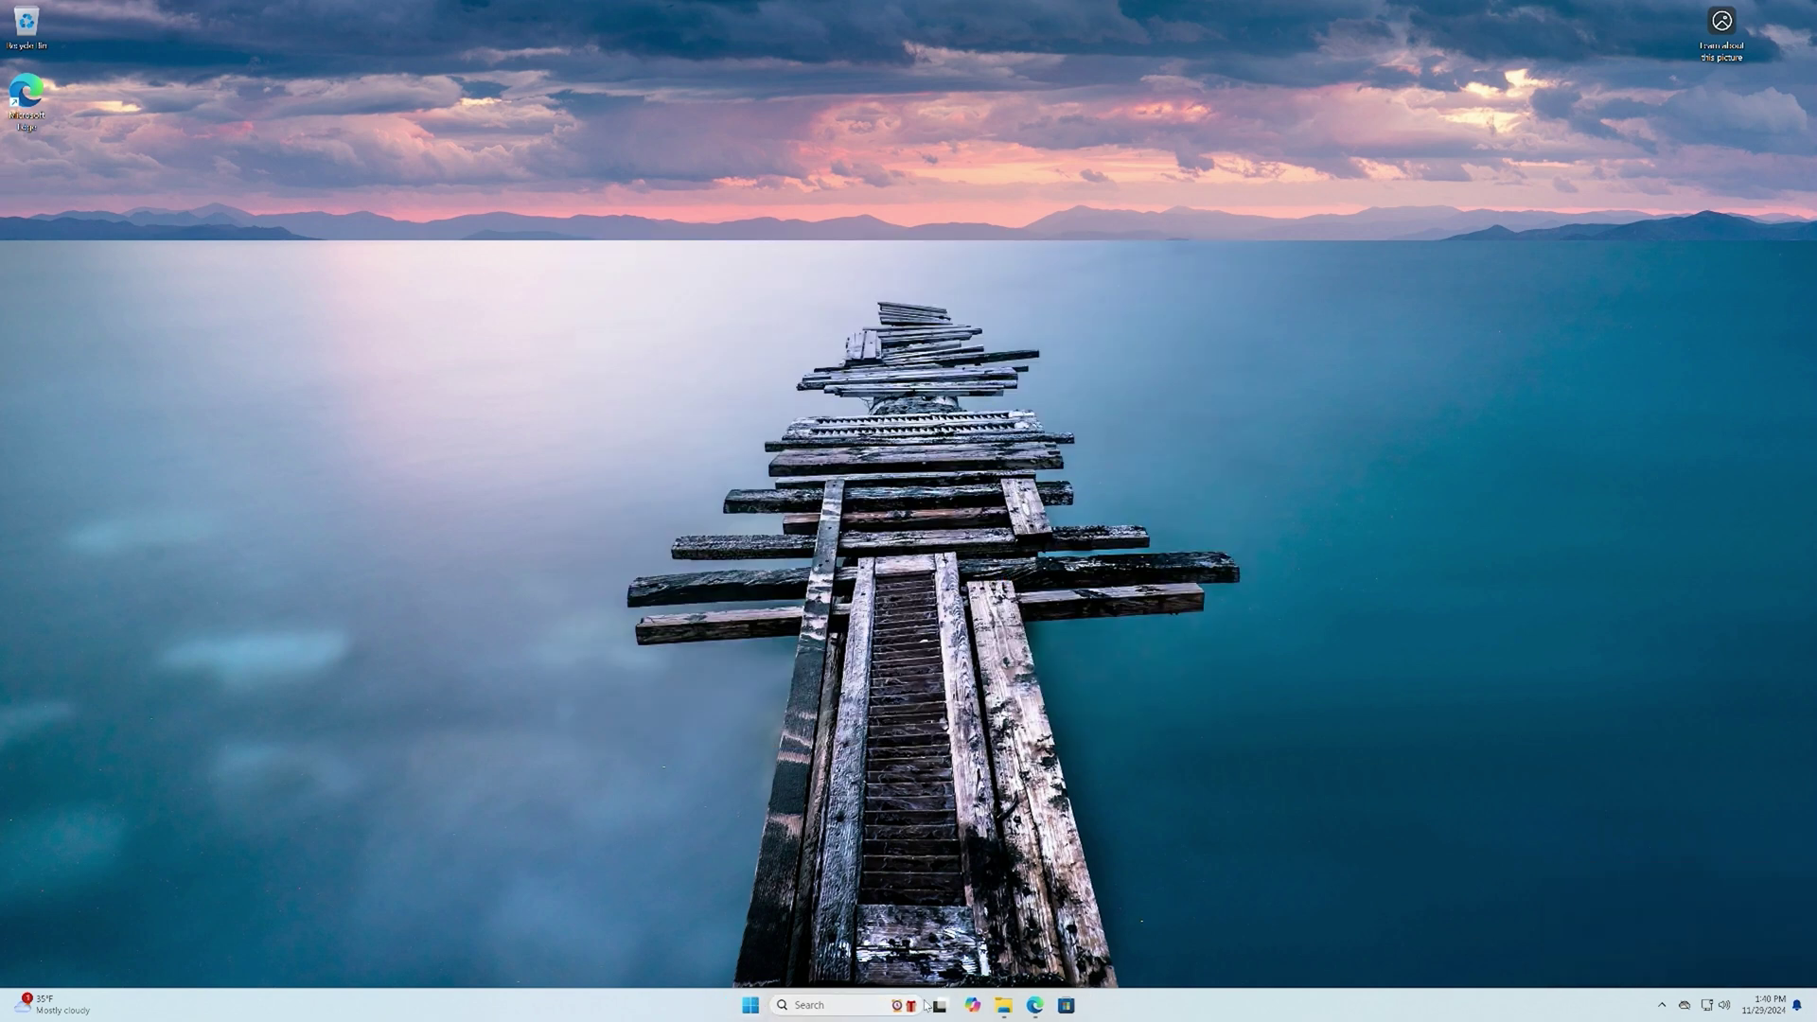
- Recheck Device Manager to confirm no Other devices remain, close it, and bring up Start
{"action": "right_click", "coordinate": [750, 1008]}
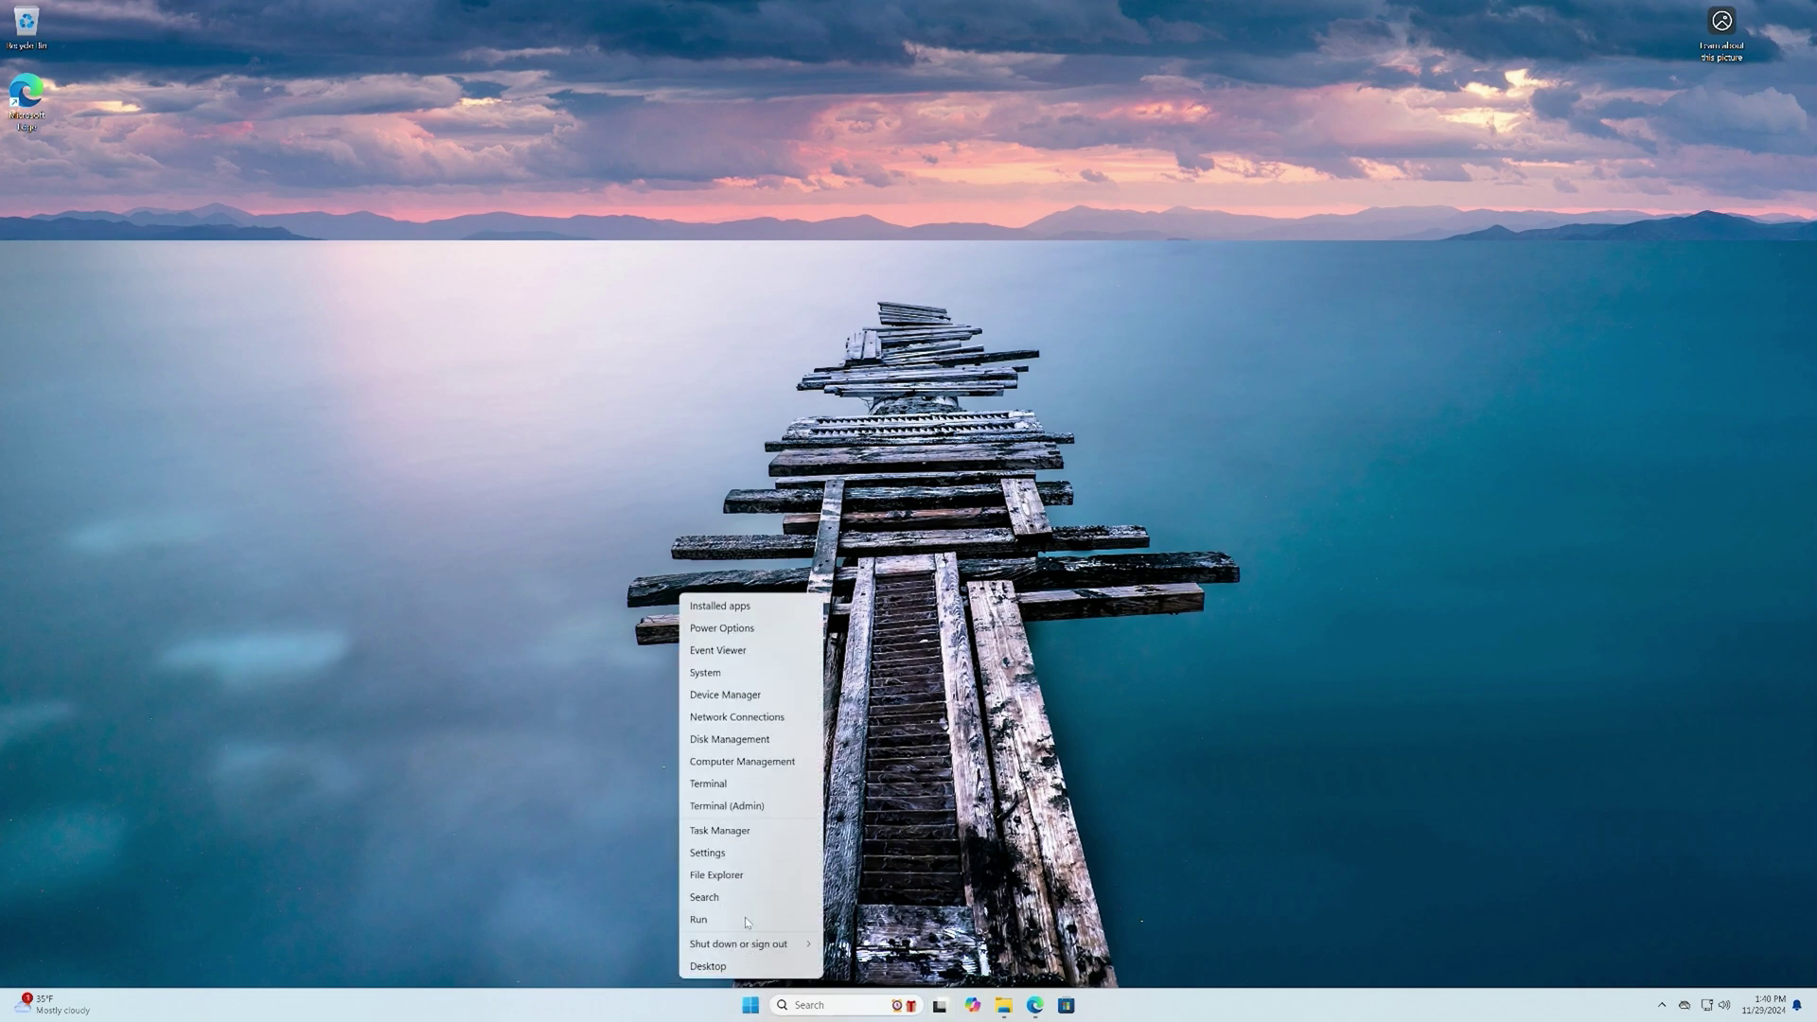
{"action": "left_click", "coordinate": [738, 693]}
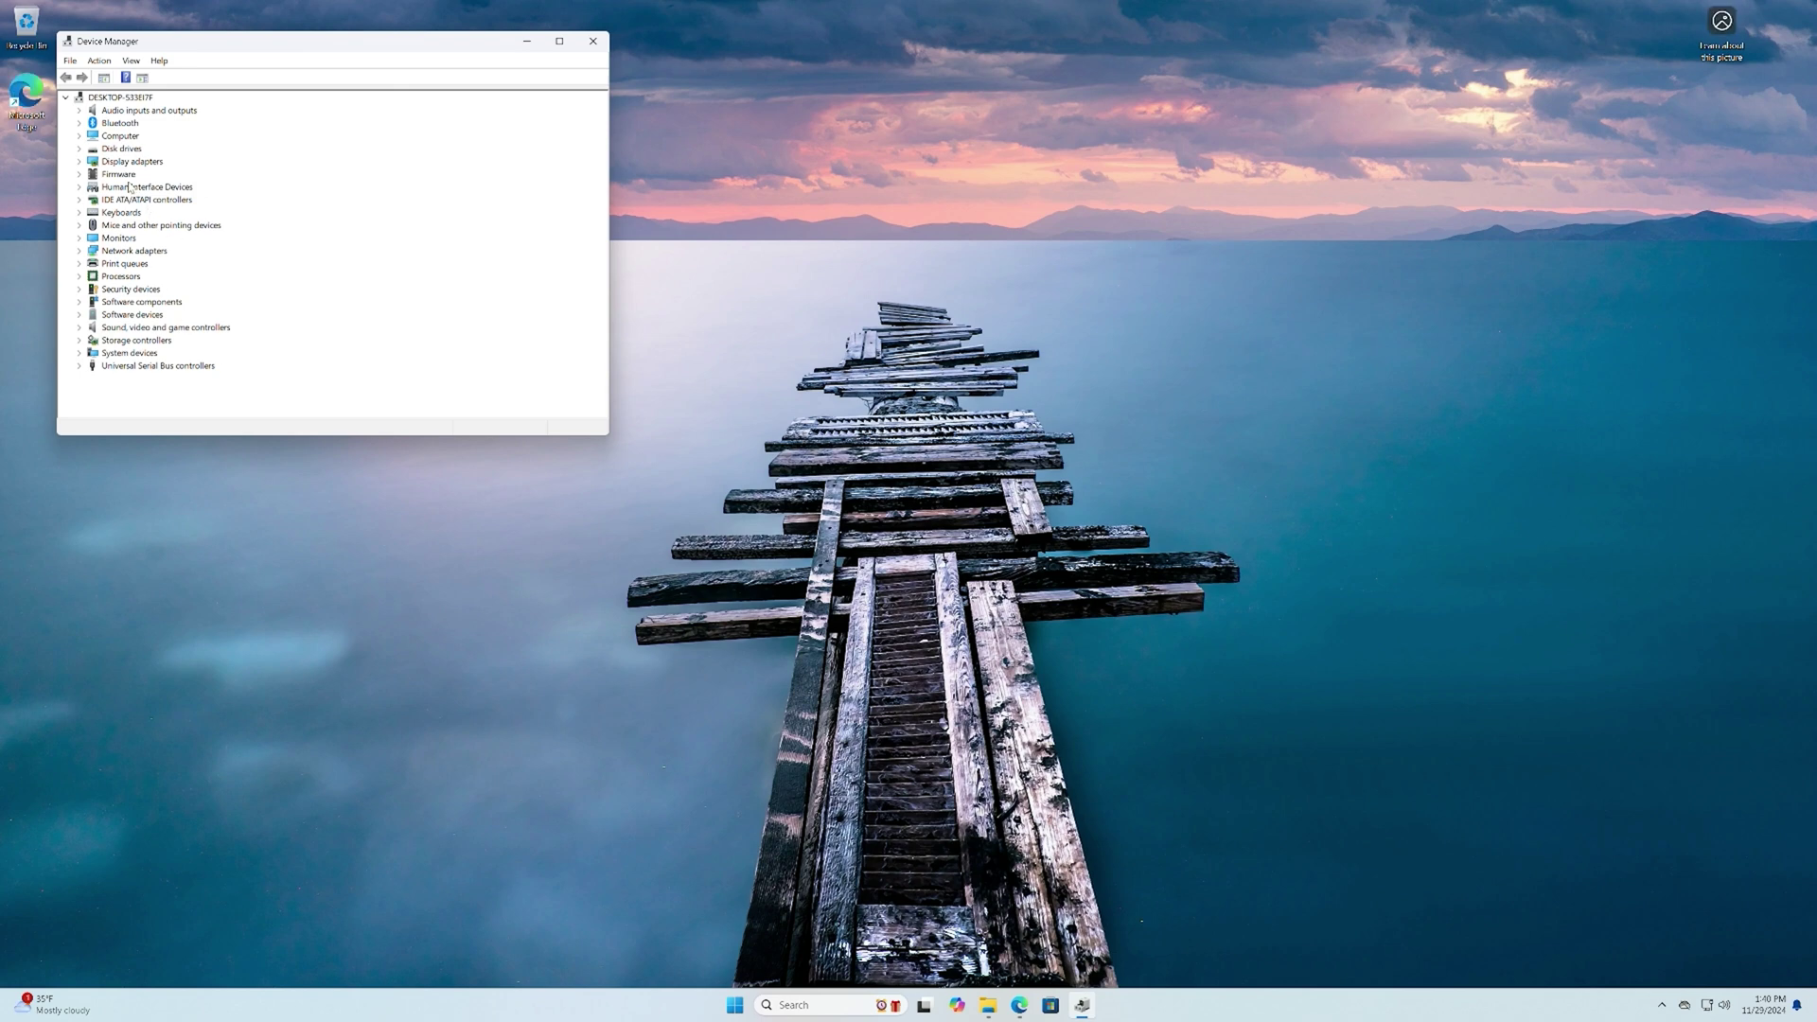
{"action": "left_click", "coordinate": [593, 40]}
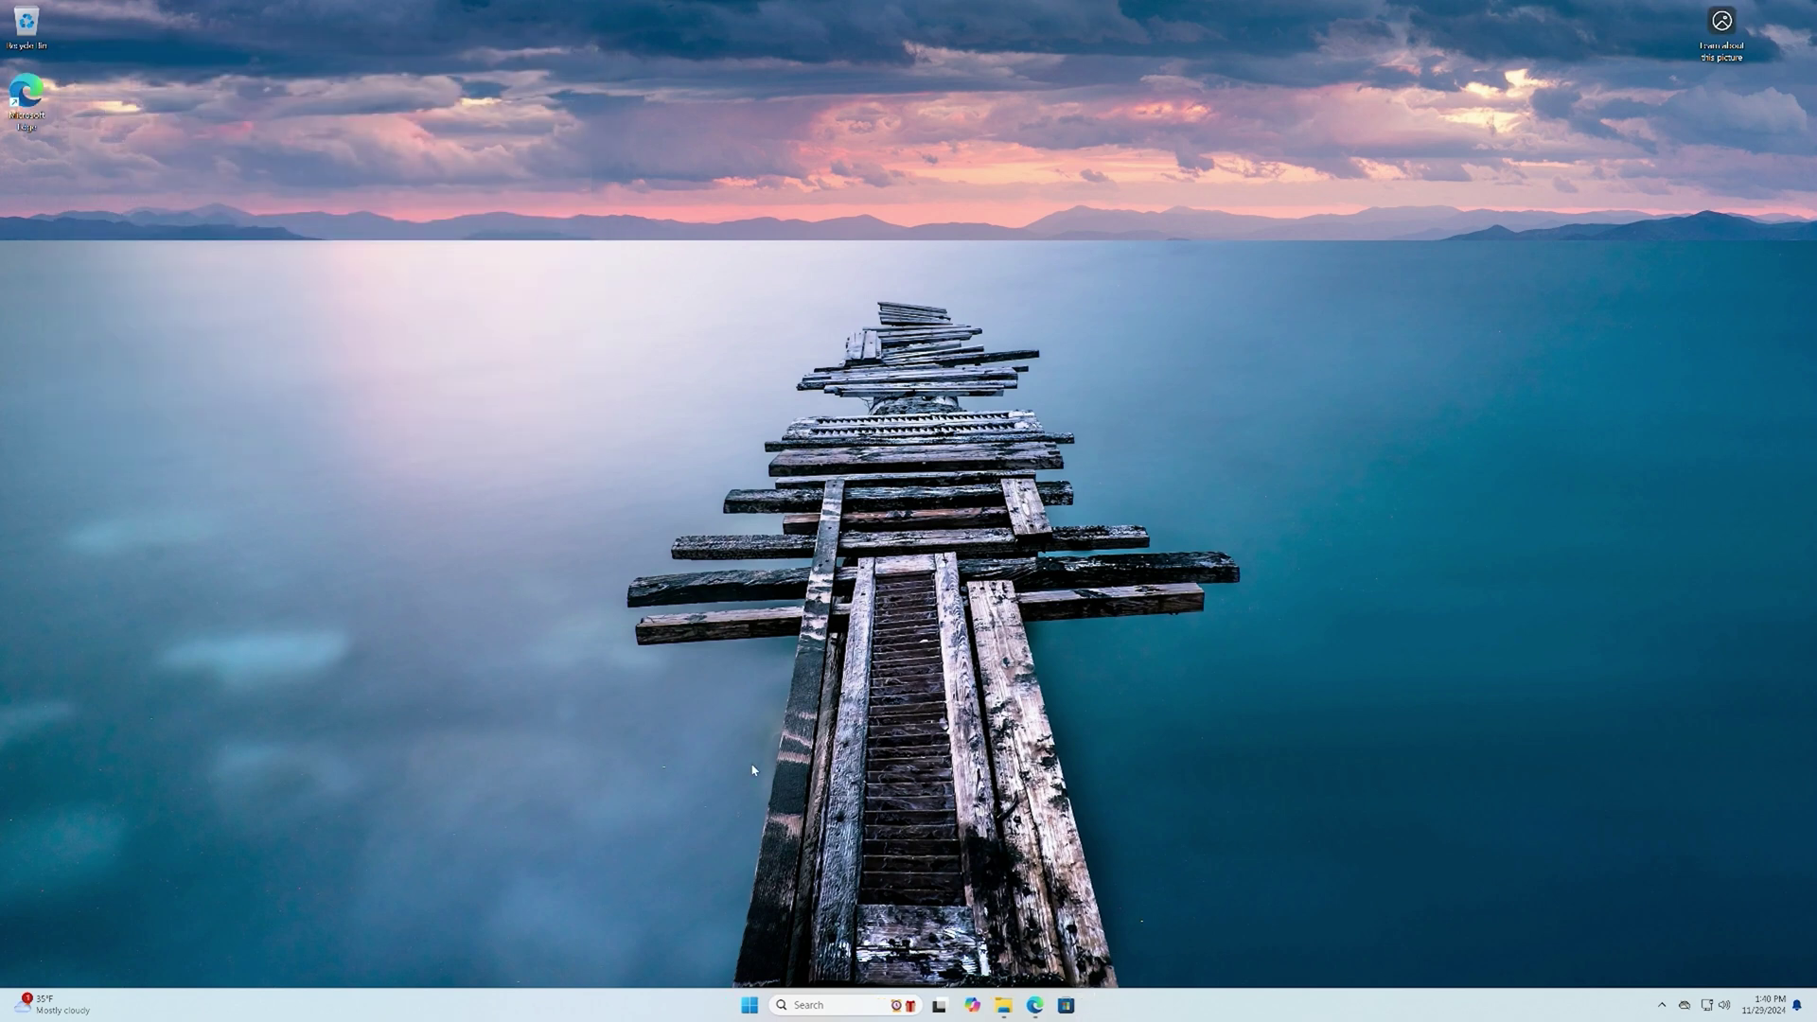
{"action": "left_click", "coordinate": [751, 1007]}
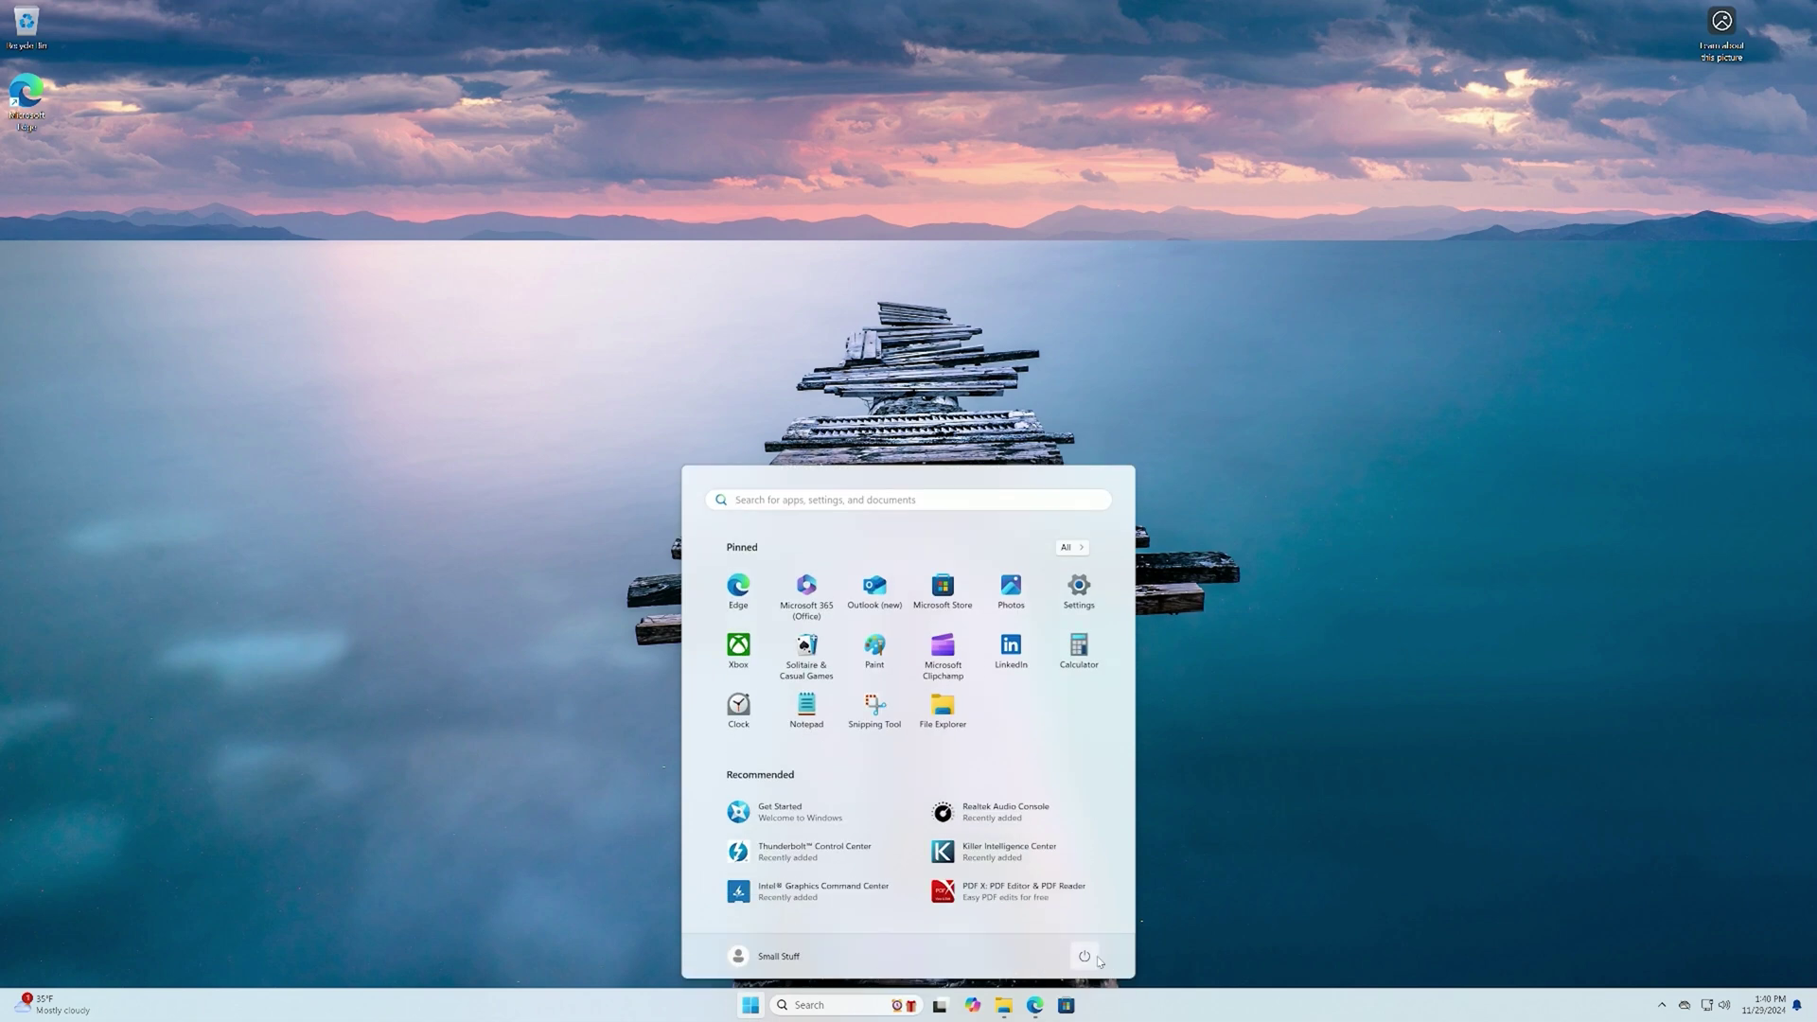